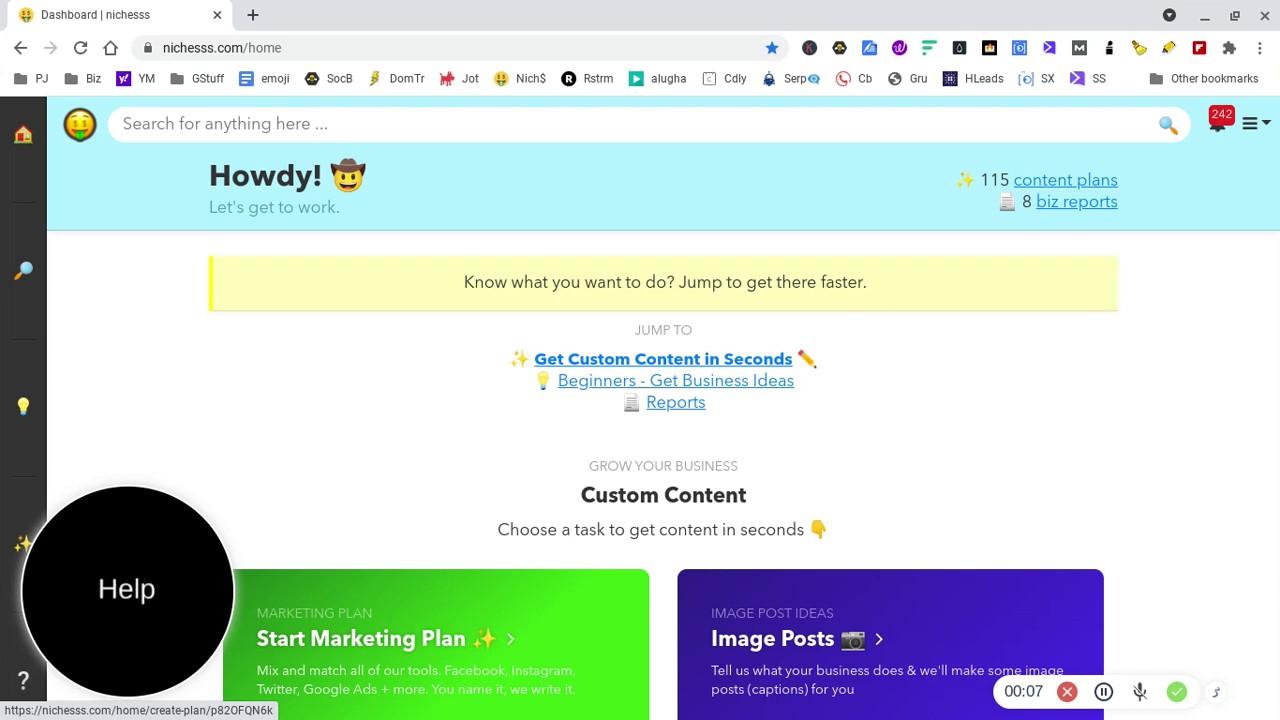
Open the Problem Quiz and enter "Getting their business online with a store" as the problem people have.
{"action": "scroll", "coordinate": [440, 640], "scroll_direction": "down", "scroll_amount": 3}
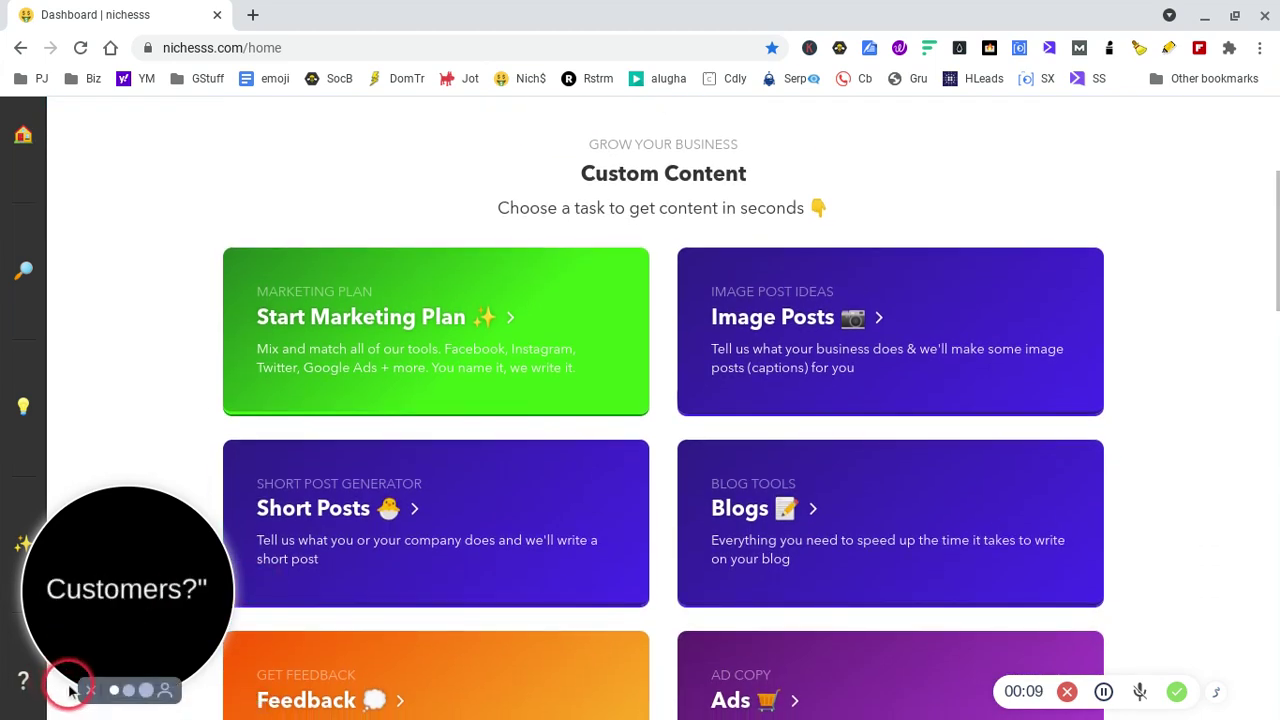
{"action": "left_click", "coordinate": [90, 690]}
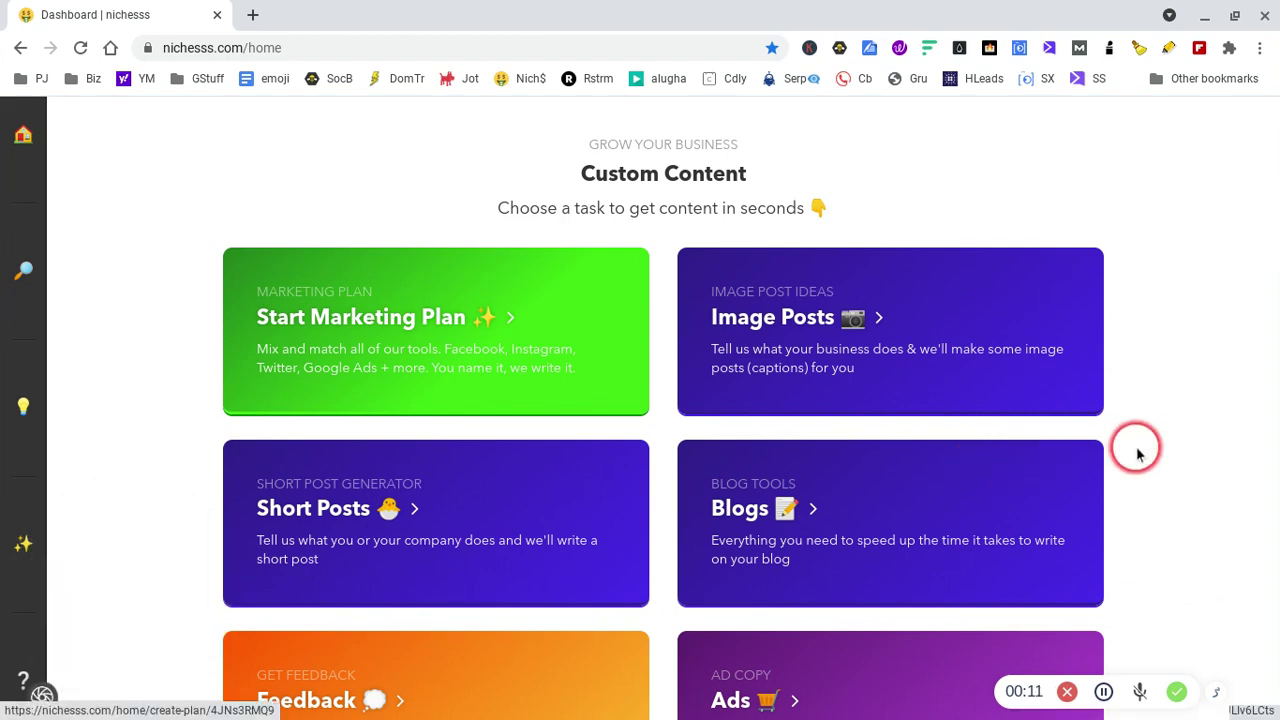
{"action": "scroll", "coordinate": [1137, 454], "scroll_direction": "down", "scroll_amount": 10}
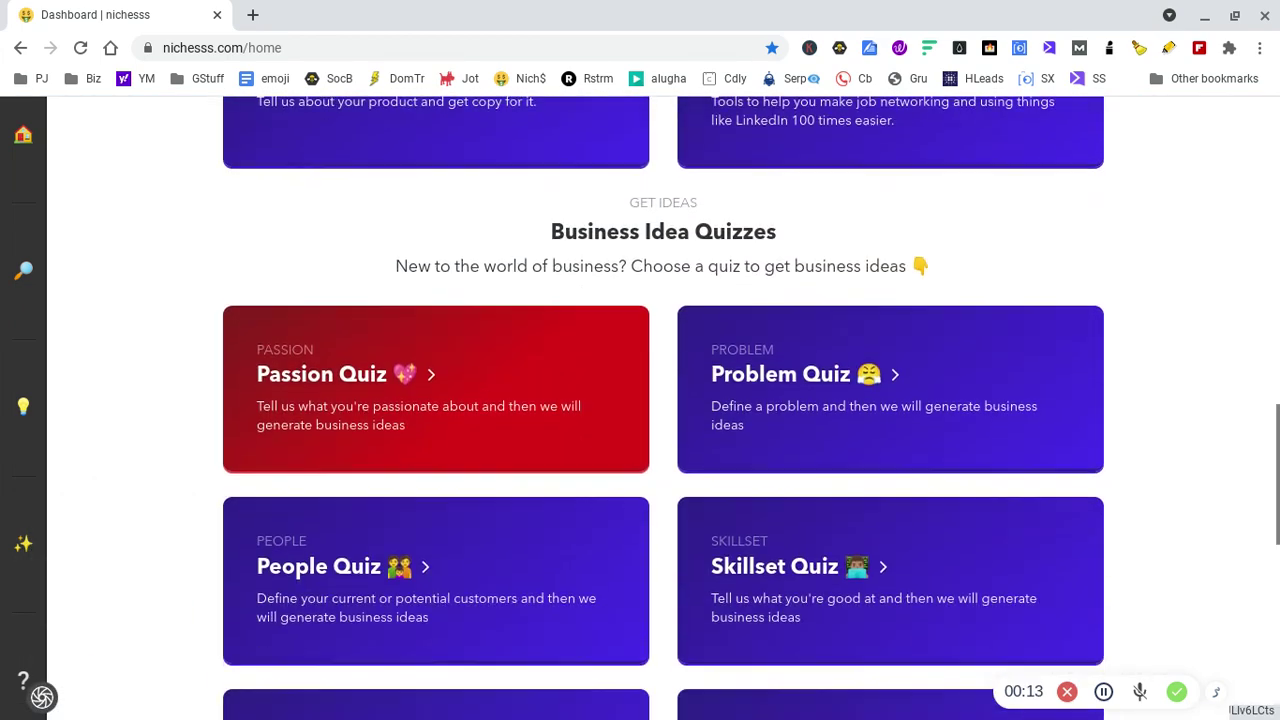
{"action": "scroll", "coordinate": [663, 408], "scroll_direction": "down", "scroll_amount": 2}
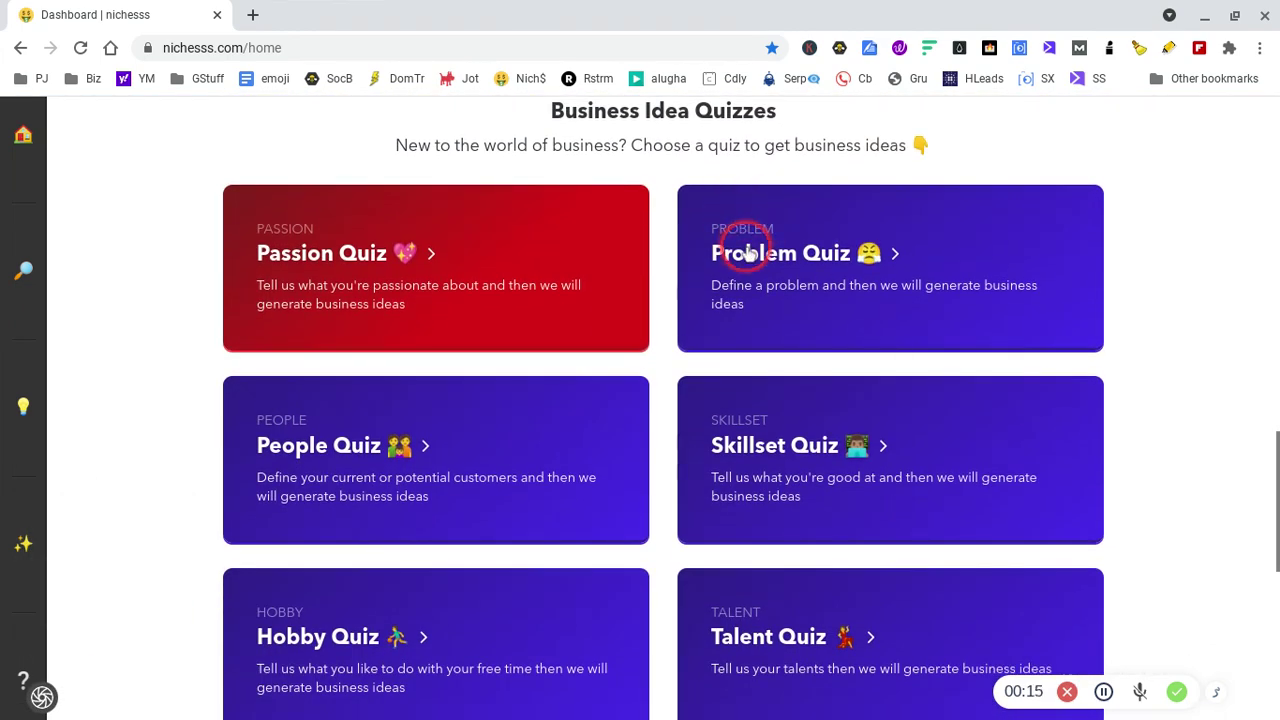
{"action": "left_click", "coordinate": [748, 252]}
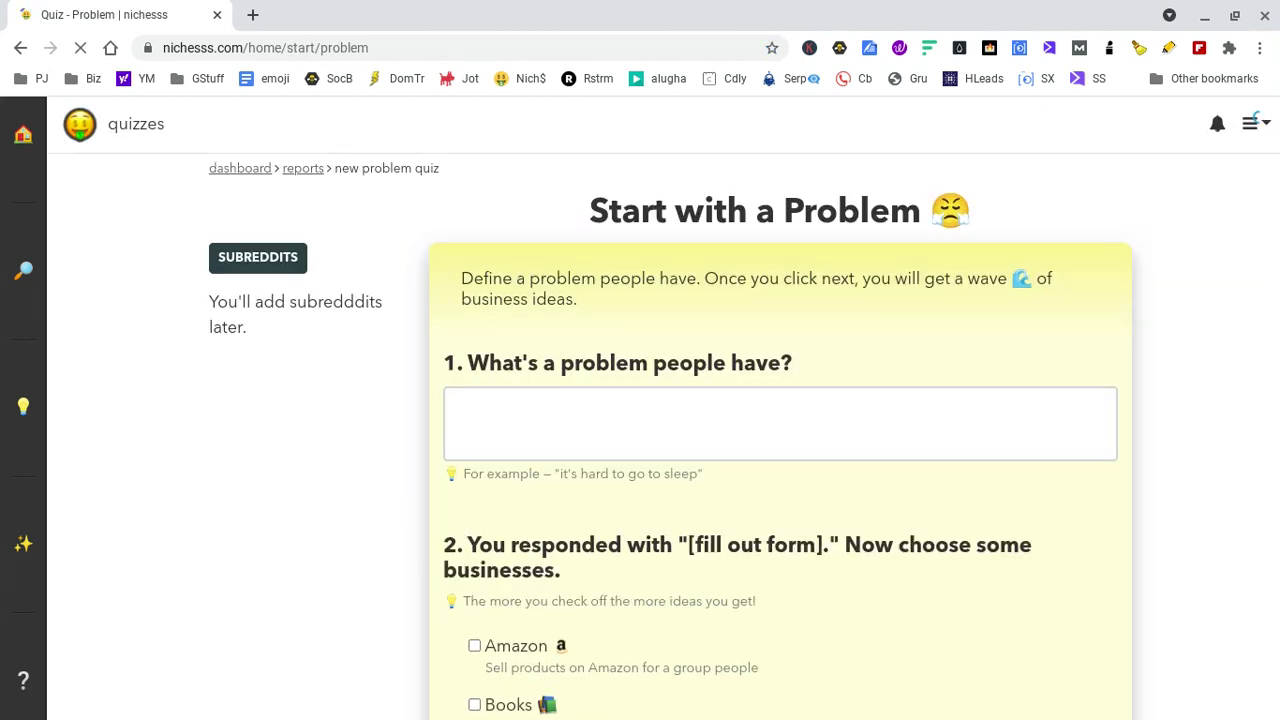
{"action": "left_click", "coordinate": [542, 428]}
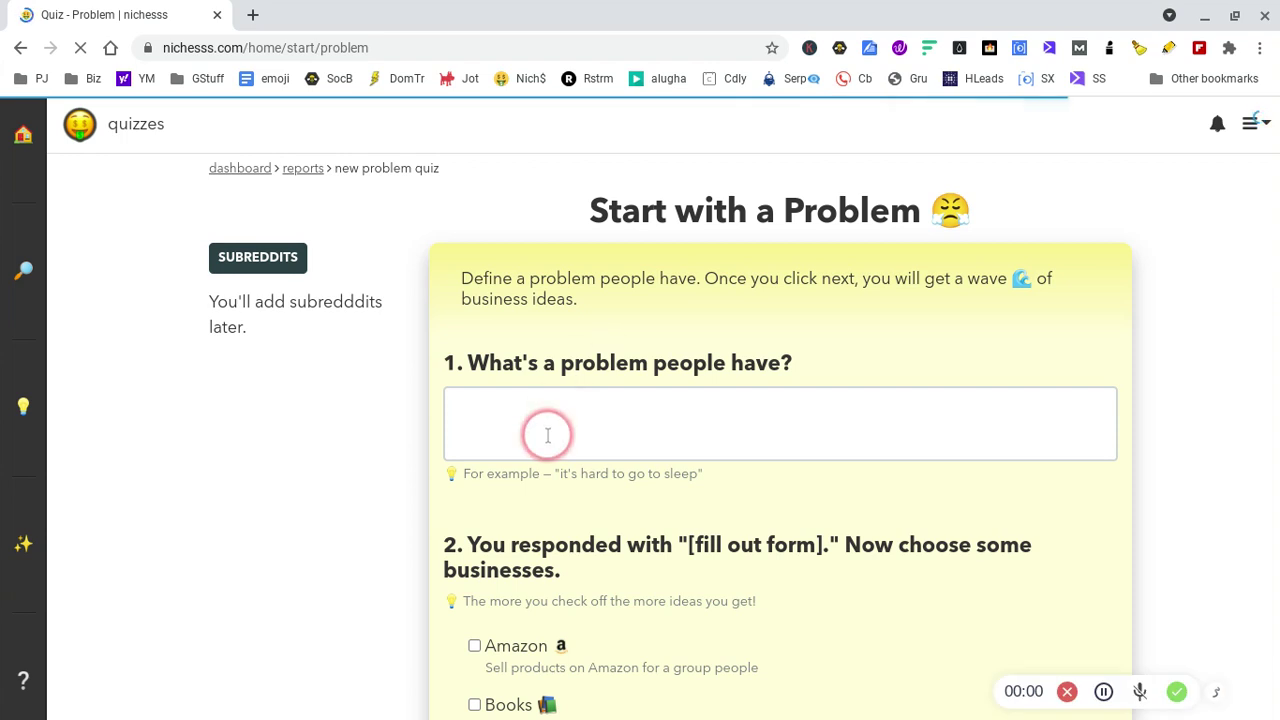
{"action": "type", "text": "Getting their business online with a store"}
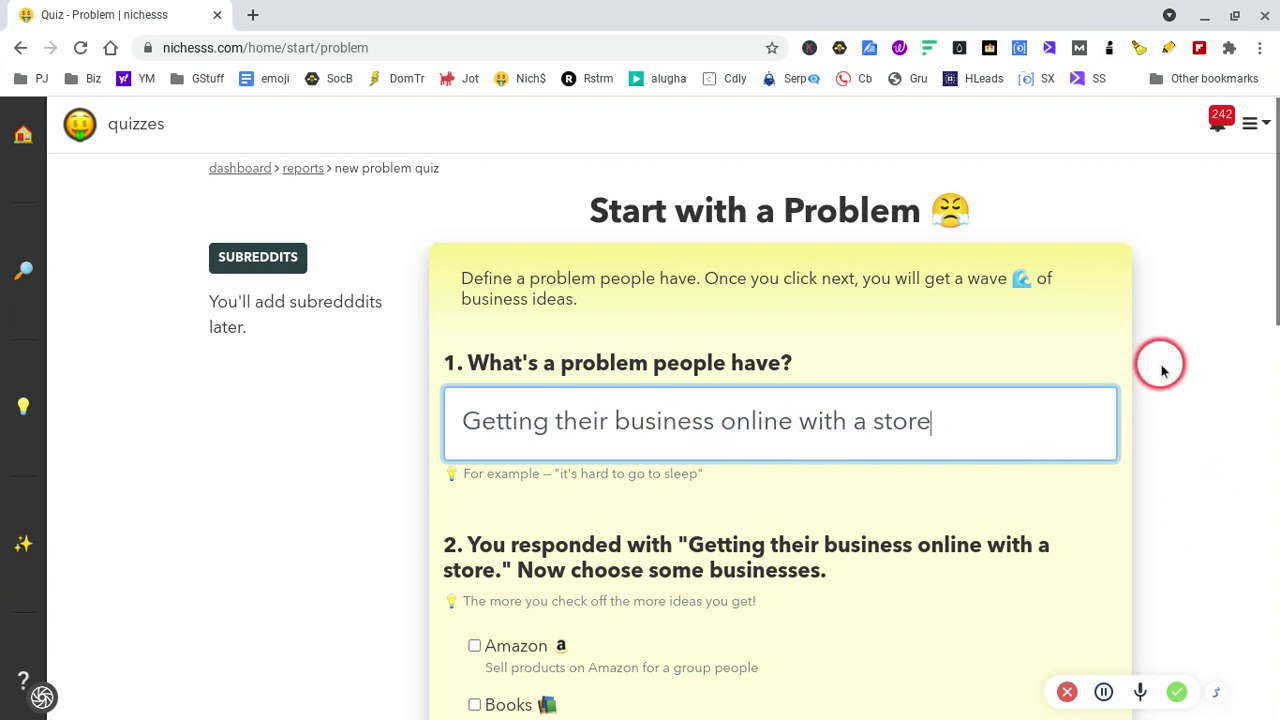
Choose Amazon, Books, Clothes and Courses as business types for the quiz.
{"action": "scroll", "coordinate": [1161, 364], "scroll_direction": "down", "scroll_amount": 2}
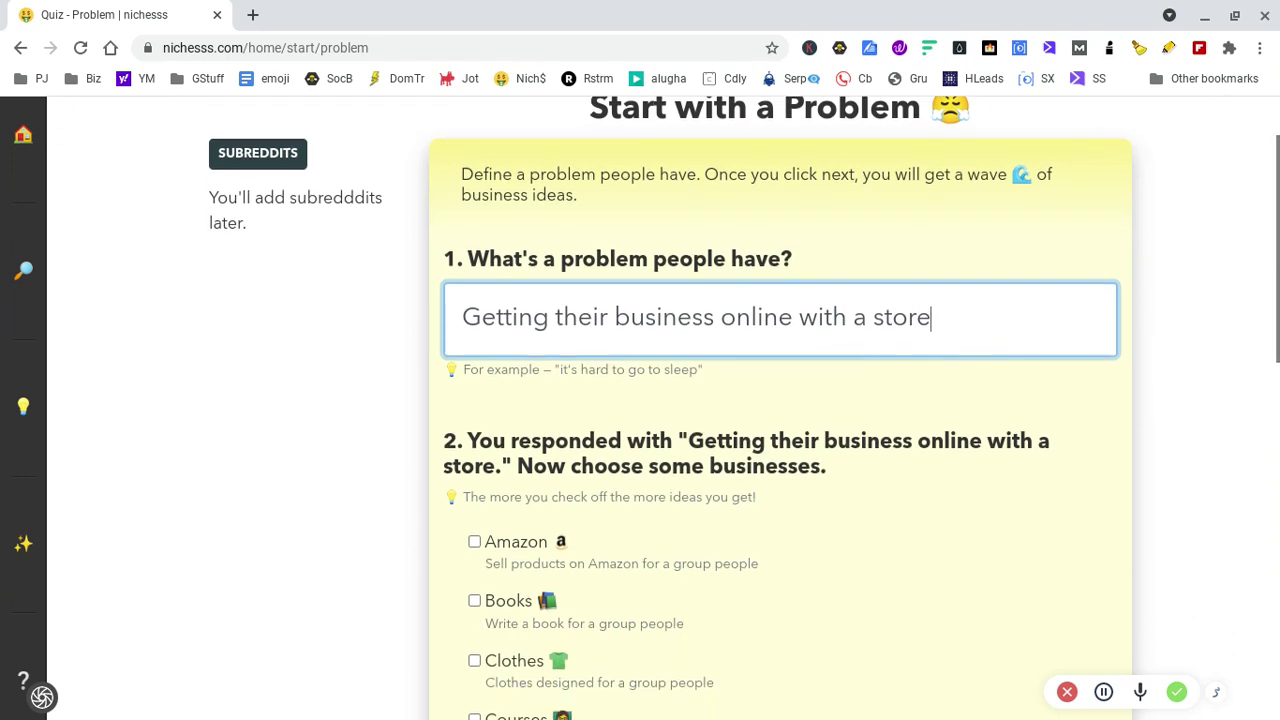
{"action": "scroll", "coordinate": [600, 500], "scroll_direction": "down", "scroll_amount": 5}
{"action": "scroll", "coordinate": [600, 500], "scroll_direction": "up", "scroll_amount": 5}
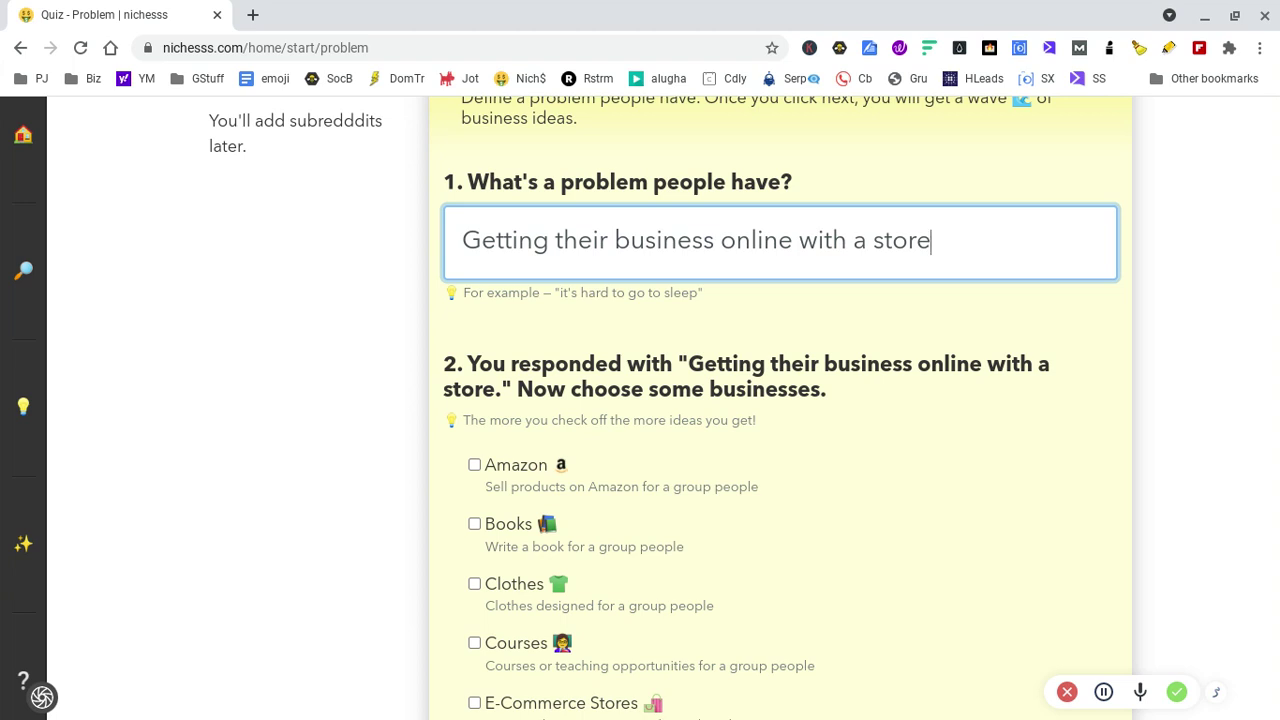
{"action": "scroll", "coordinate": [780, 400], "scroll_direction": "down", "scroll_amount": 3}
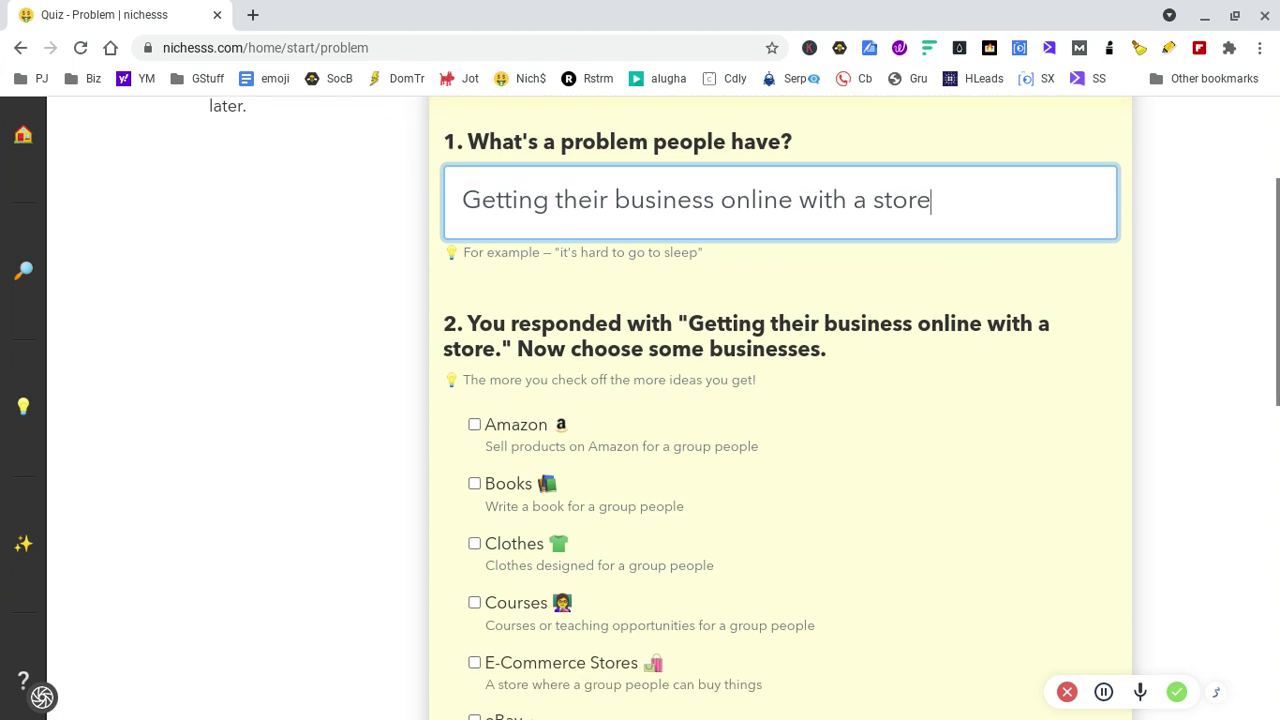
{"action": "scroll", "coordinate": [780, 400], "scroll_direction": "up", "scroll_amount": 2}
{"action": "scroll", "coordinate": [480, 263], "scroll_direction": "down", "scroll_amount": 1}
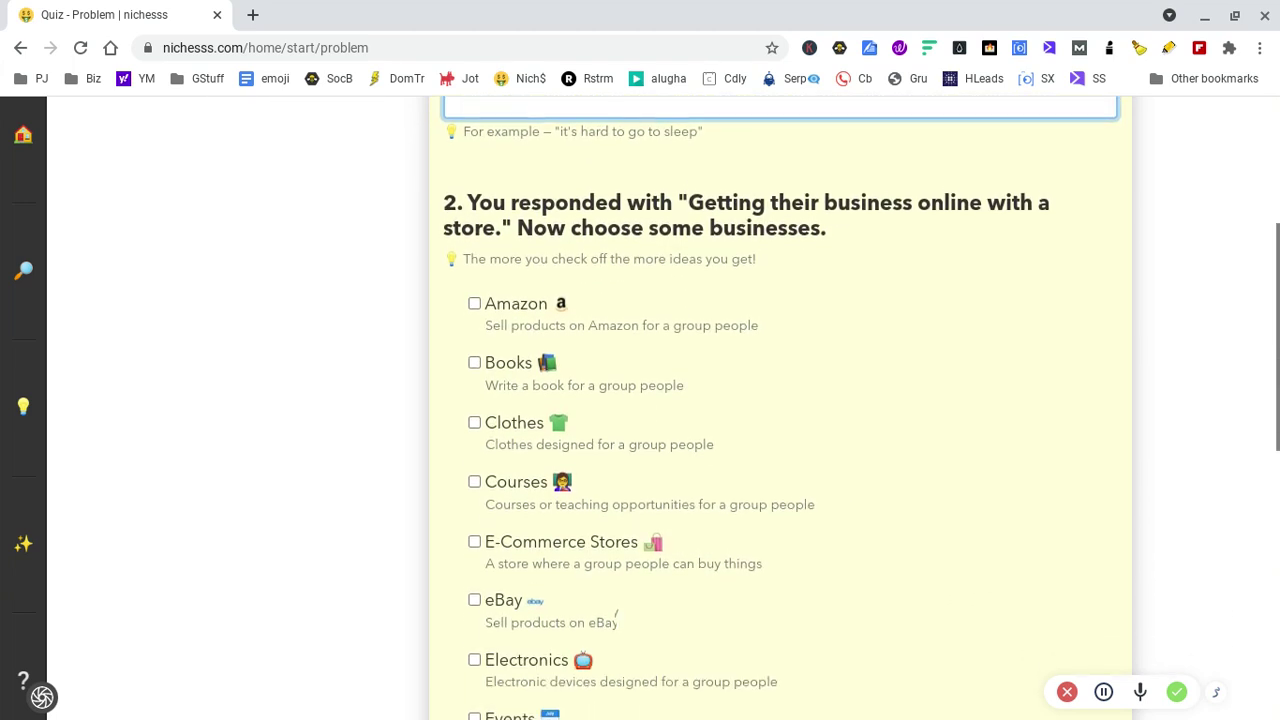
{"action": "left_click", "coordinate": [474, 292]}
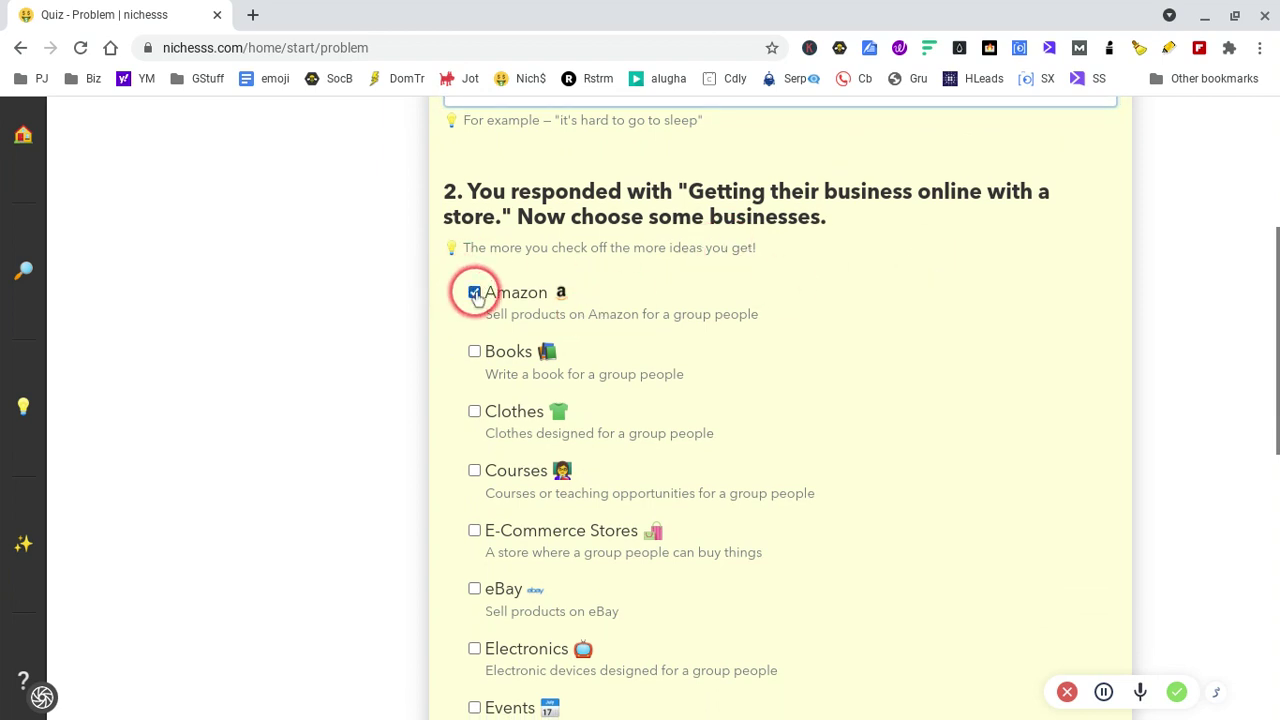
{"action": "left_click", "coordinate": [475, 350]}
{"action": "left_click", "coordinate": [475, 412]}
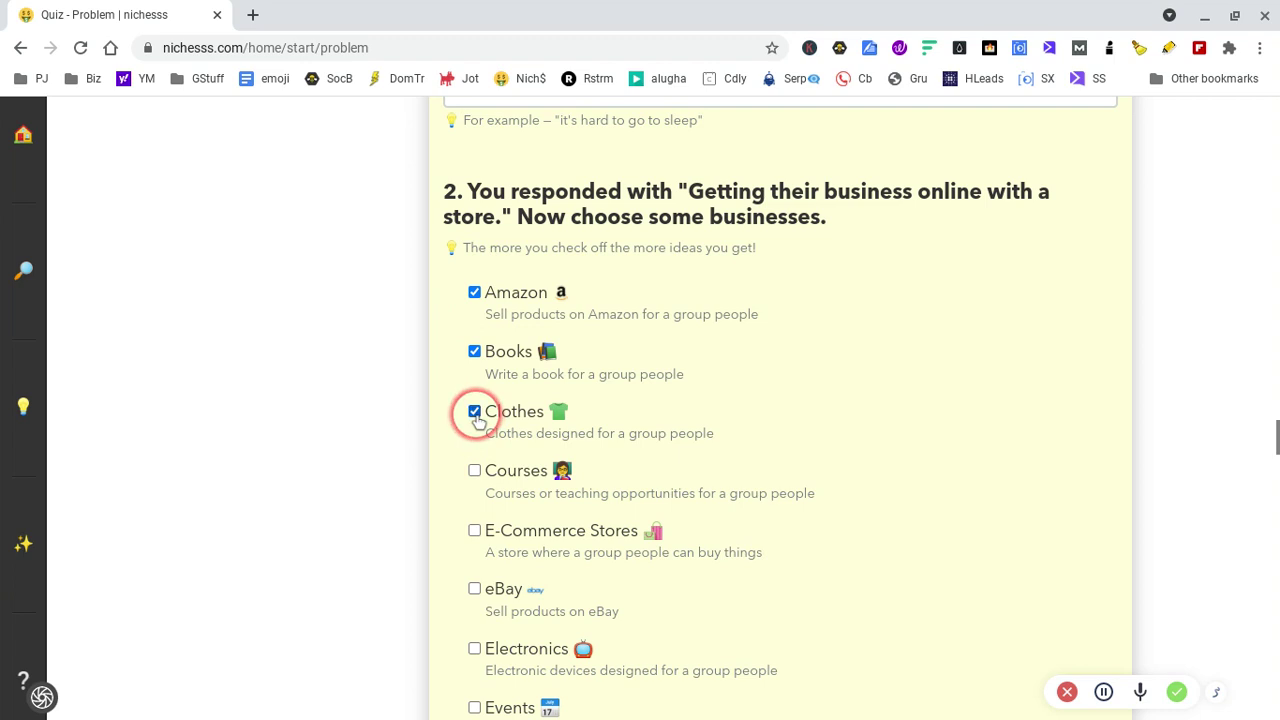
{"action": "left_click", "coordinate": [475, 471]}
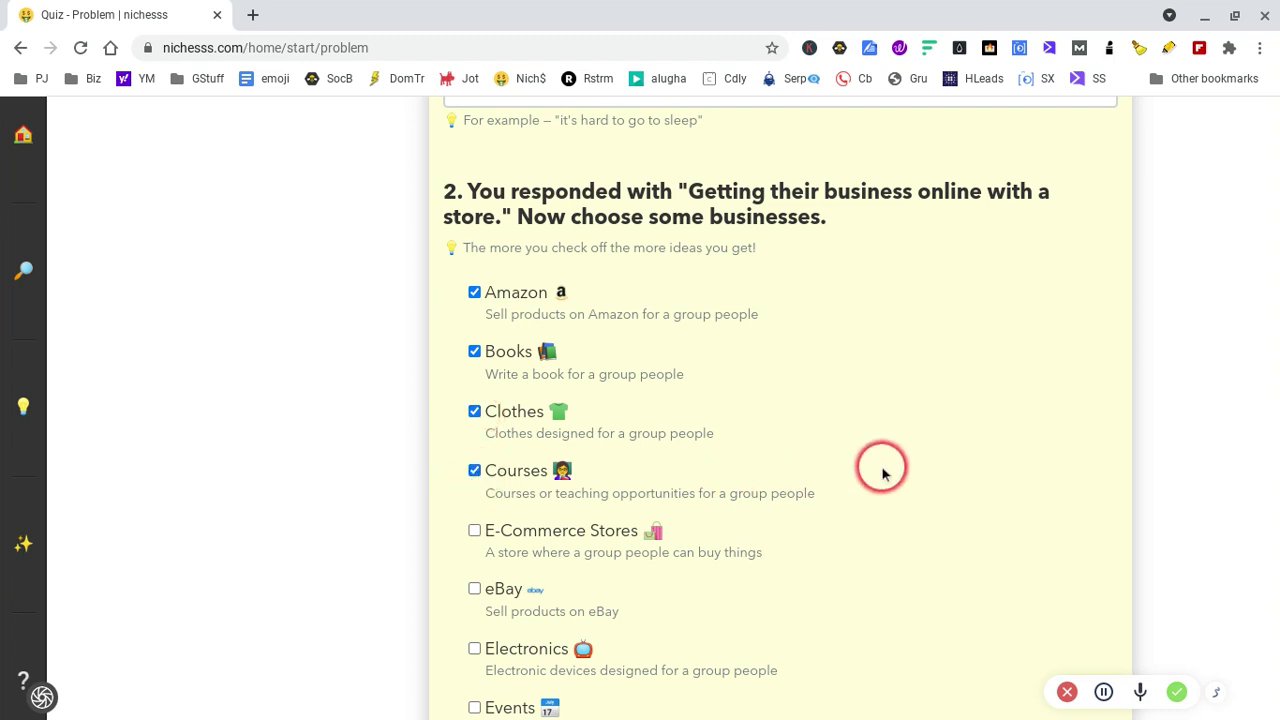
Add E-Commerce Stores, eBay and Events to the chosen businesses, leaving Gifts unselected.
{"action": "scroll", "coordinate": [883, 475], "scroll_direction": "down", "scroll_amount": 2}
{"action": "scroll", "coordinate": [883, 475], "scroll_direction": "down", "scroll_amount": 1}
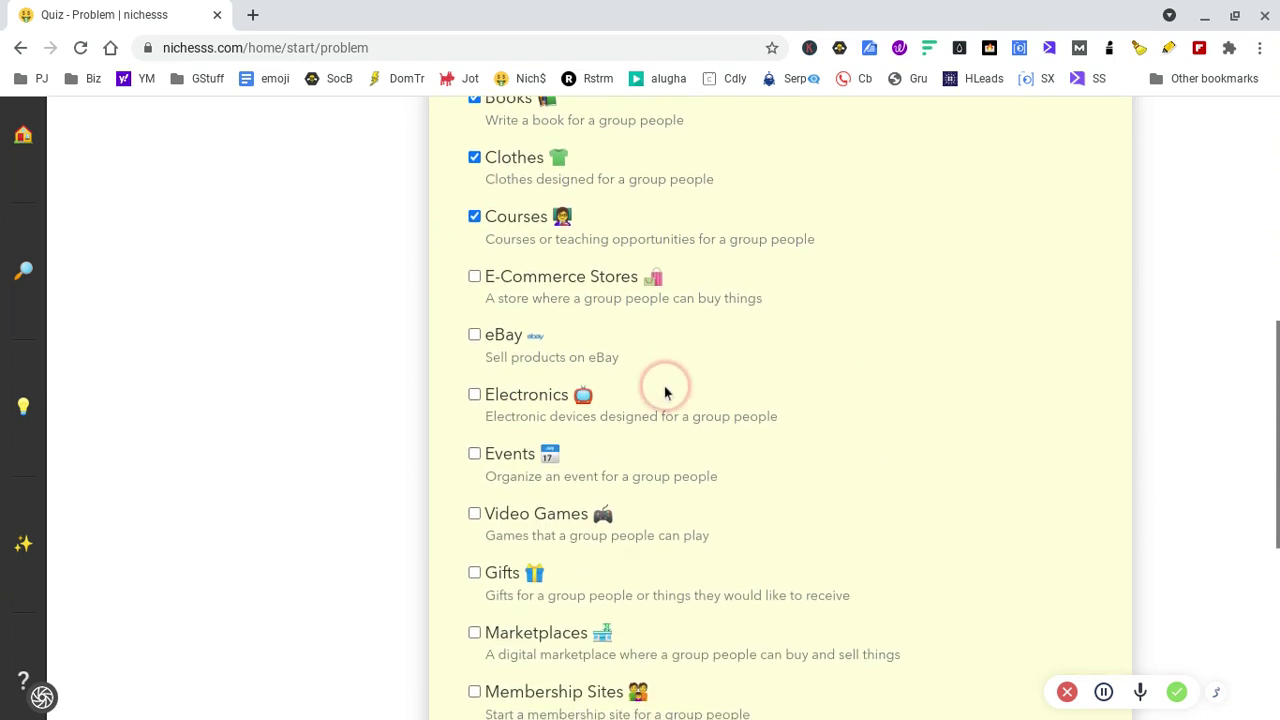
{"action": "left_click", "coordinate": [475, 277]}
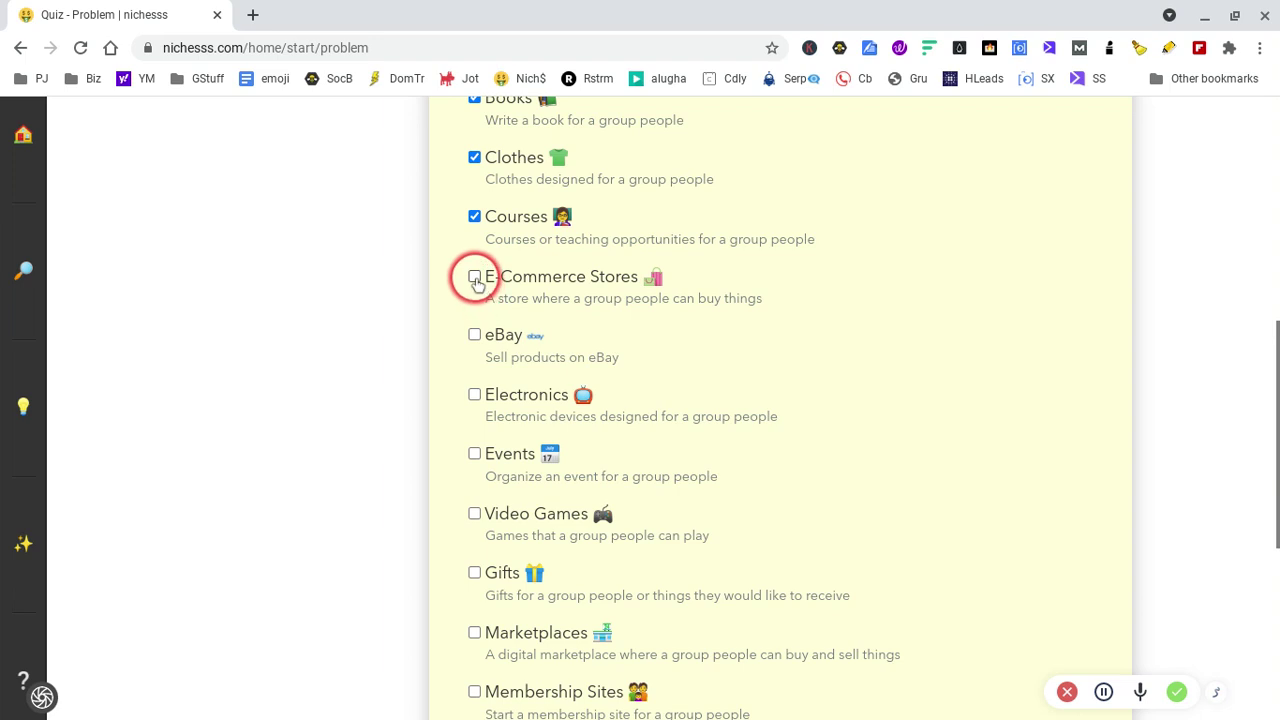
{"action": "left_click", "coordinate": [475, 335]}
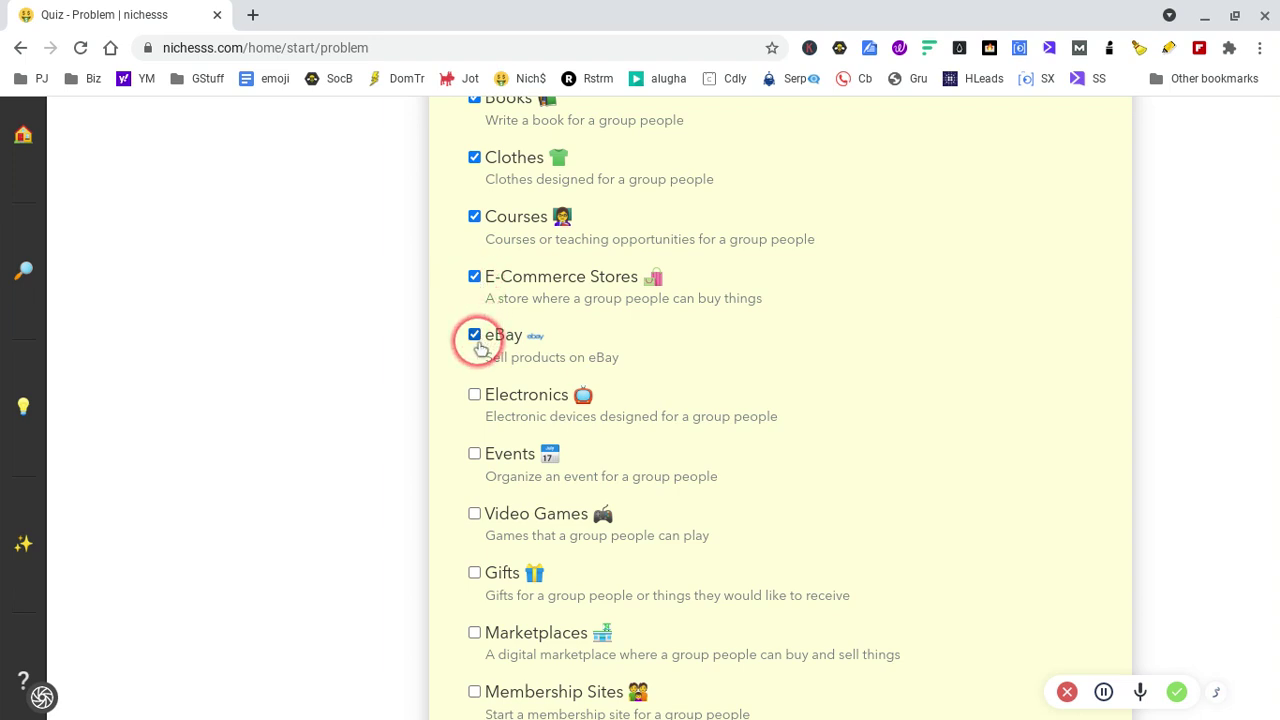
{"action": "left_click", "coordinate": [475, 454]}
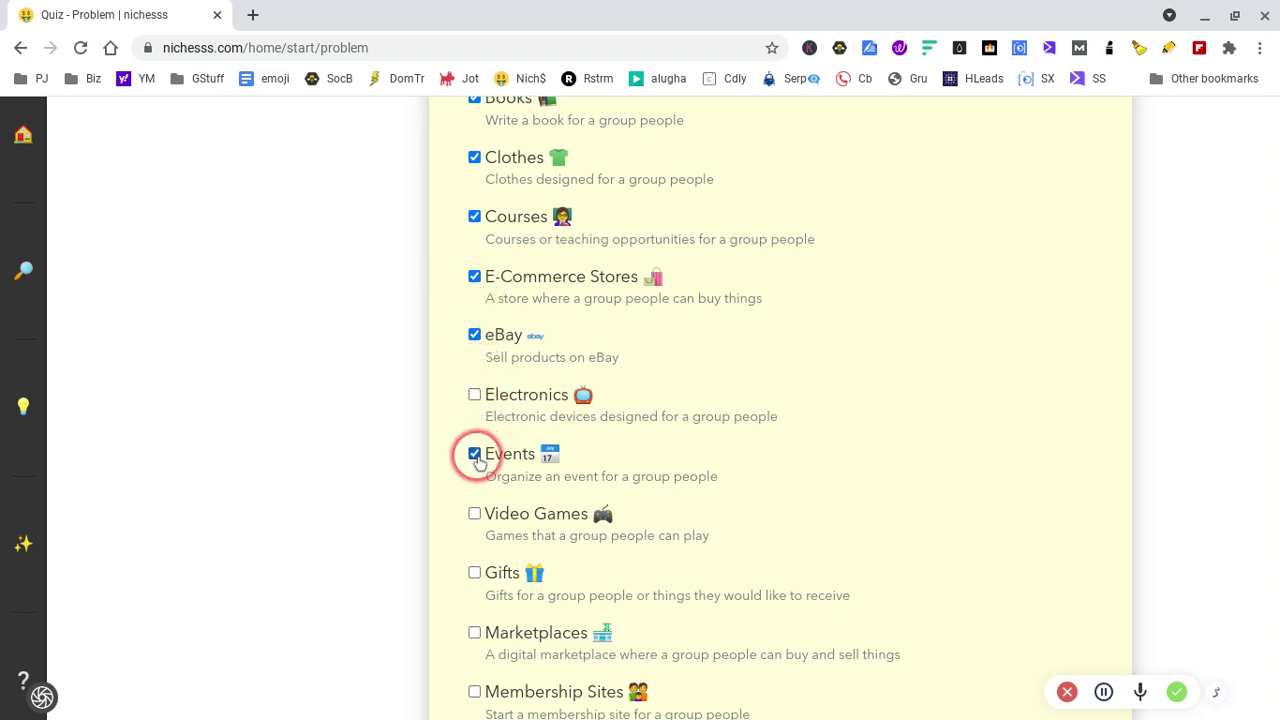
{"action": "left_click", "coordinate": [475, 573]}
{"action": "scroll", "coordinate": [880, 488], "scroll_direction": "down", "scroll_amount": 1}
{"action": "scroll", "coordinate": [880, 488], "scroll_direction": "down", "scroll_amount": 1}
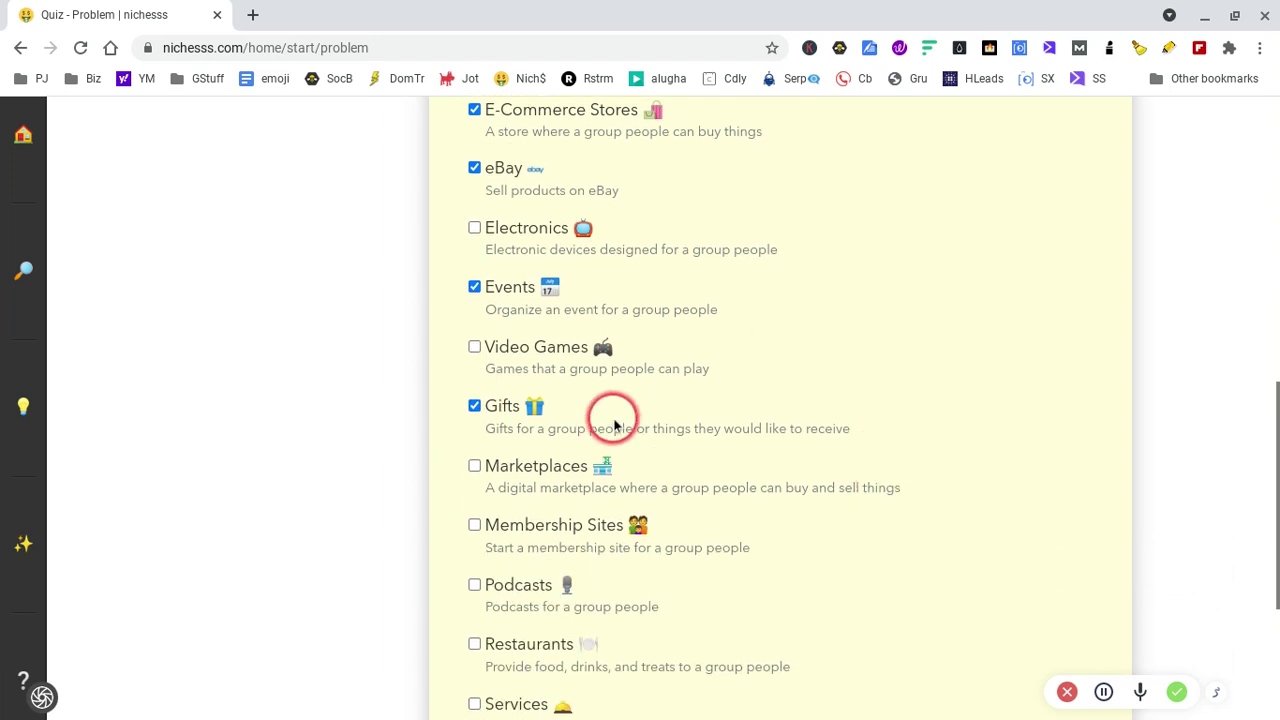
{"action": "left_click", "coordinate": [475, 406]}
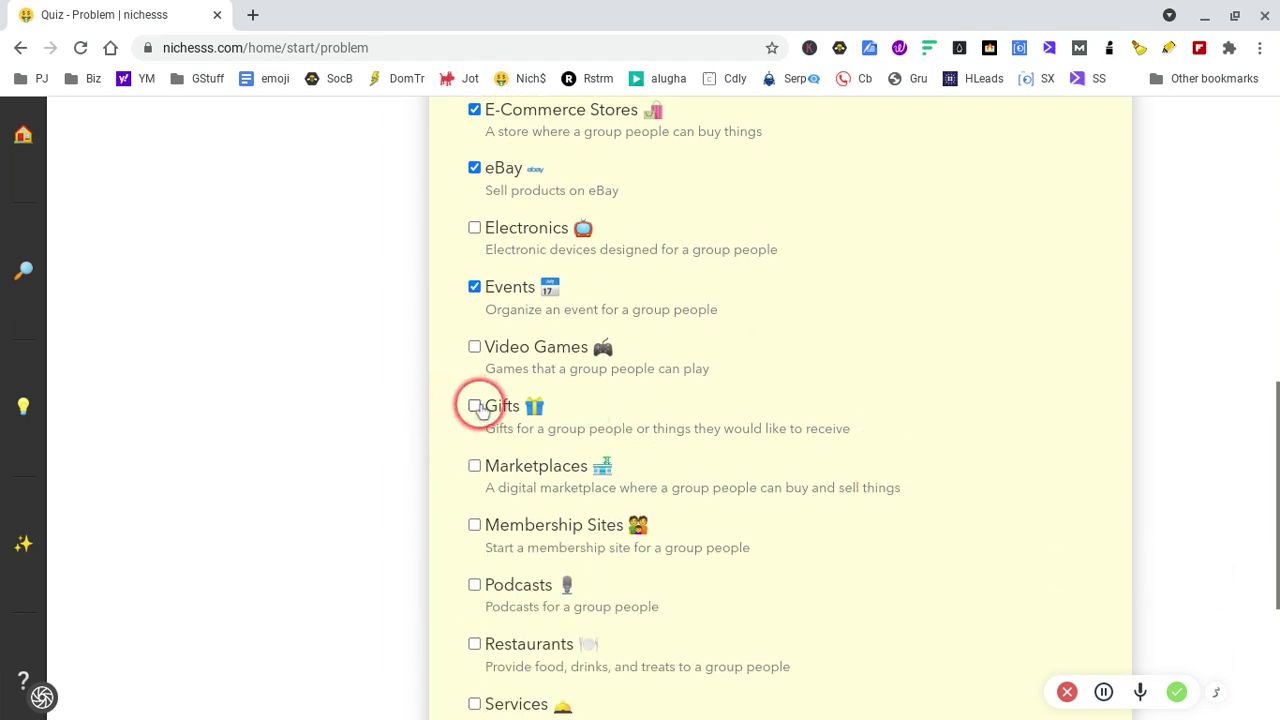
Include Marketplaces, Membership Sites and Podcasts among the chosen businesses.
{"action": "left_click", "coordinate": [474, 466]}
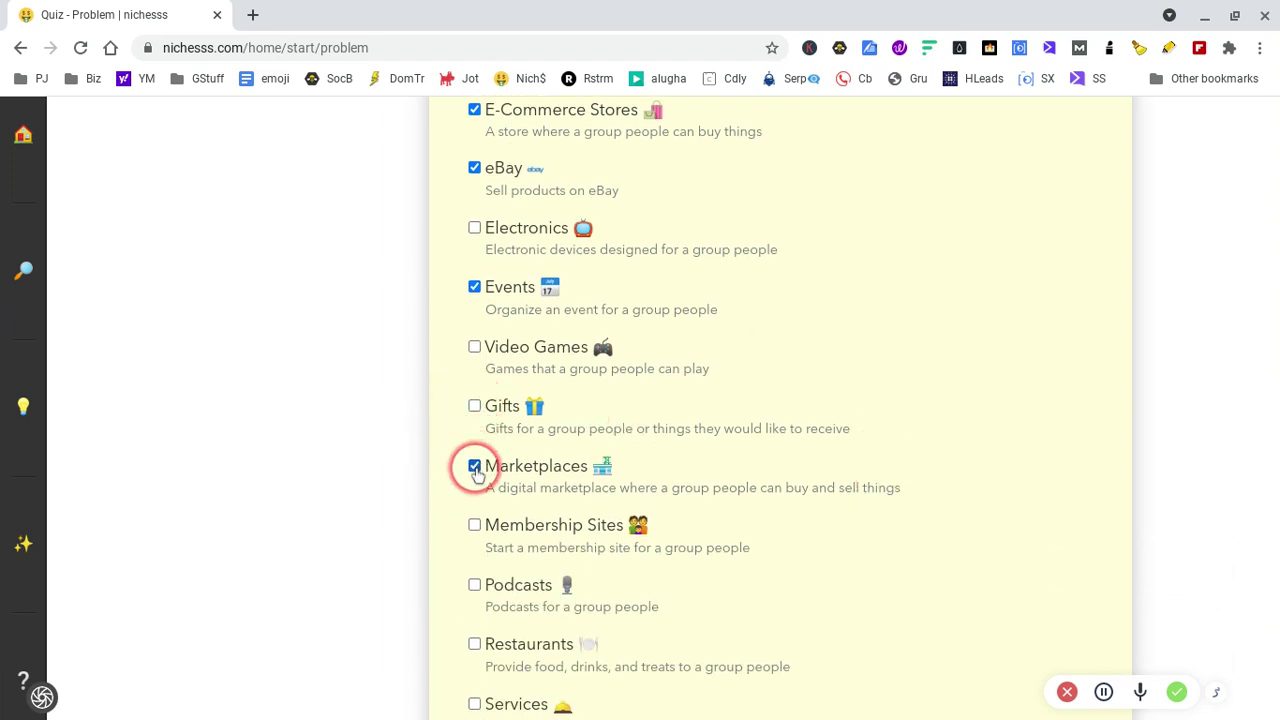
{"action": "left_click", "coordinate": [474, 525]}
{"action": "left_click", "coordinate": [475, 587]}
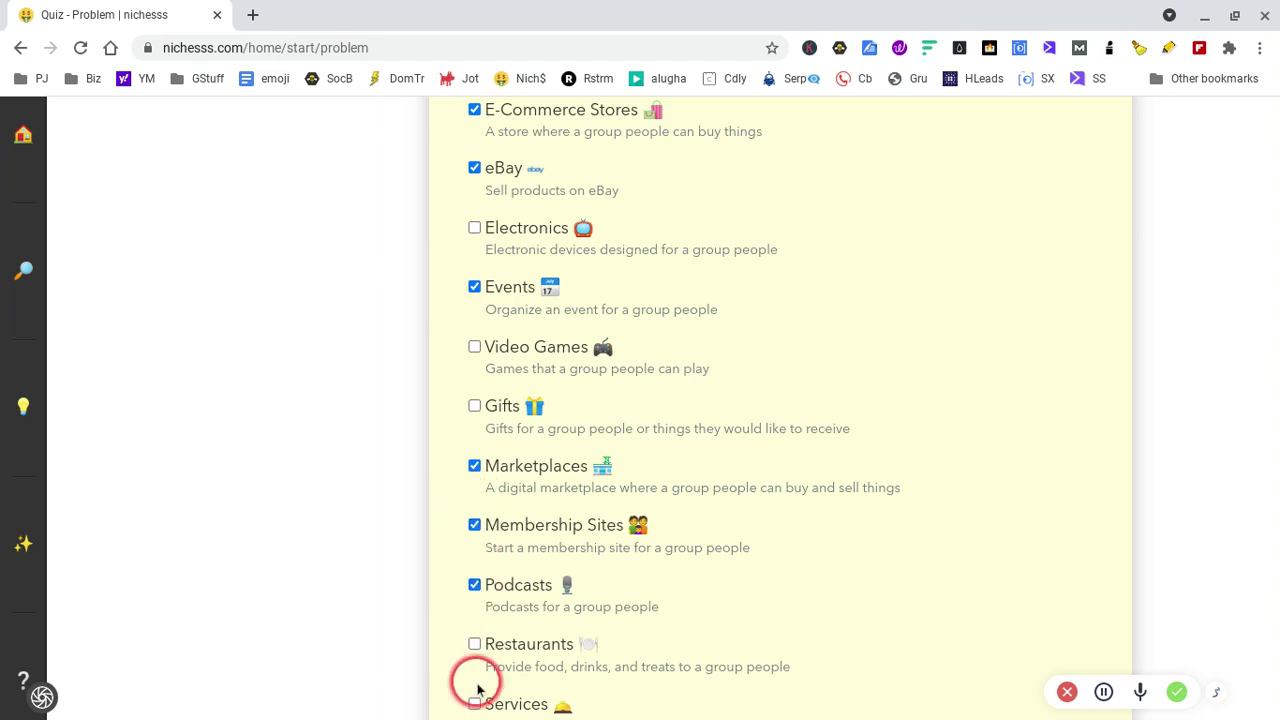
Select Restaurants, Services, Software / Apps, Subscription Boxes and YouTube, and save the quiz to generate ideas.
{"action": "scroll", "coordinate": [640, 585], "scroll_direction": "down", "scroll_amount": 3}
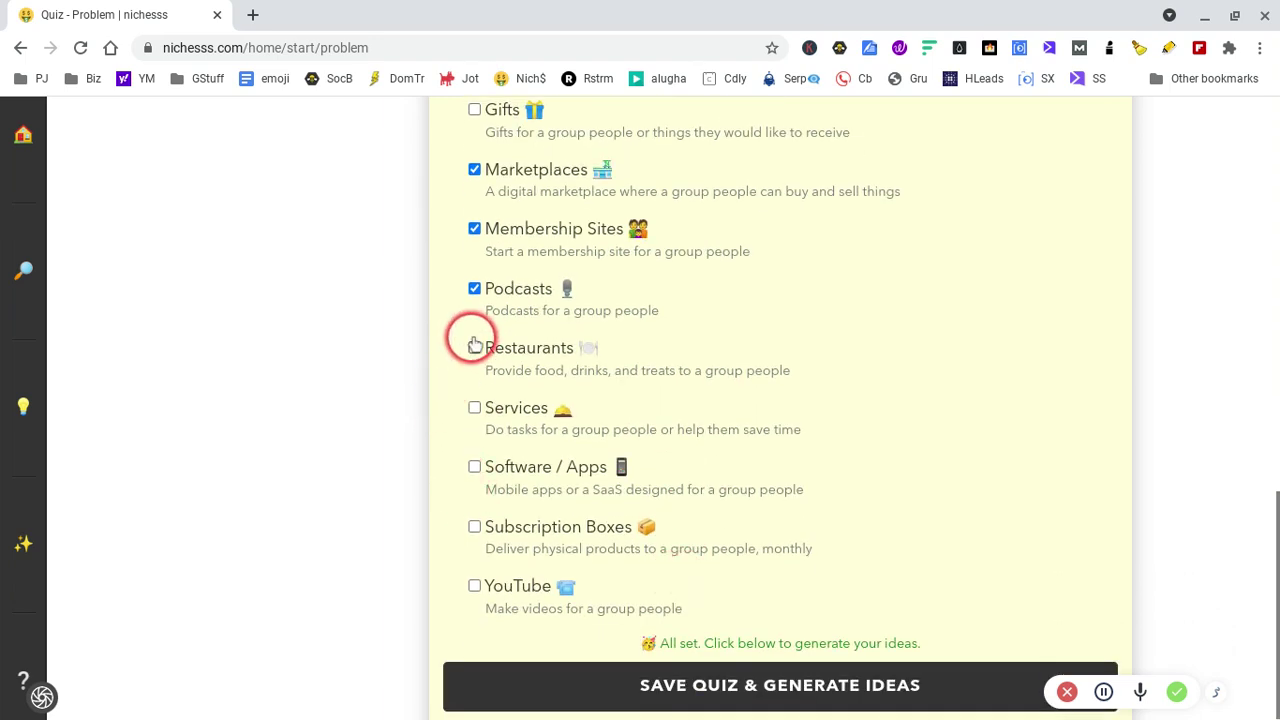
{"action": "left_click", "coordinate": [474, 347]}
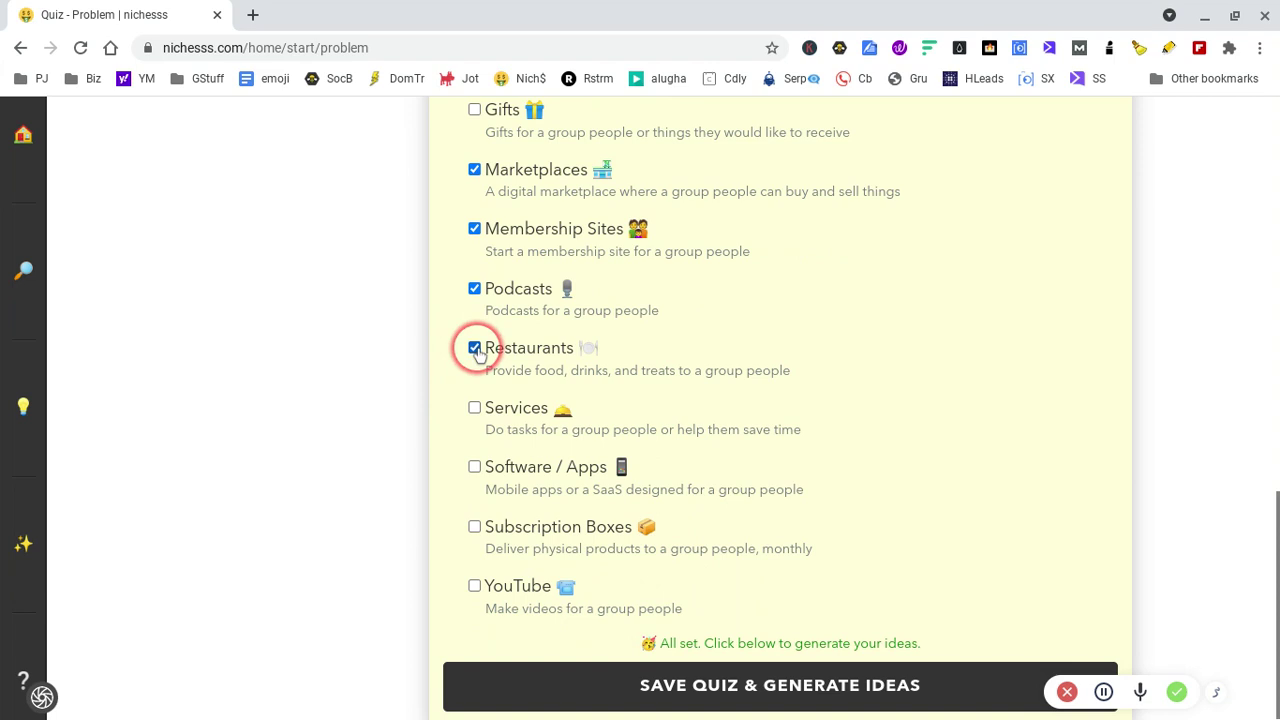
{"action": "left_click", "coordinate": [474, 407]}
{"action": "left_click", "coordinate": [474, 467]}
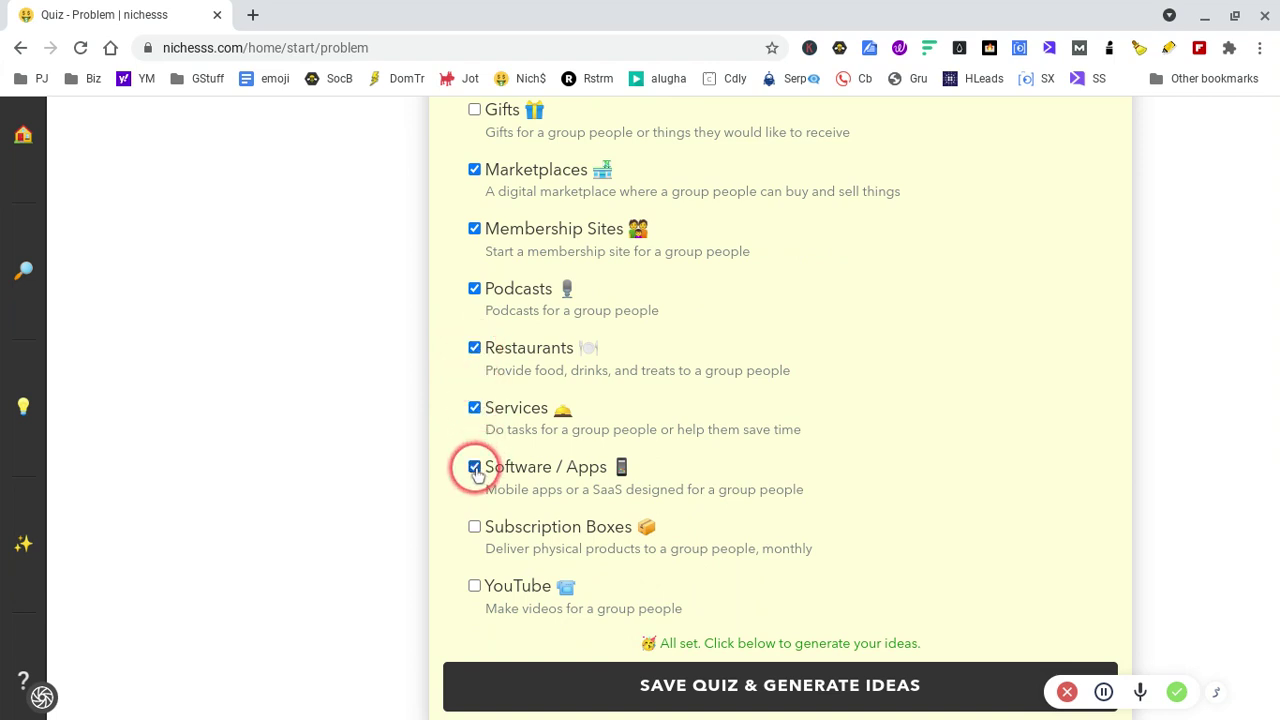
{"action": "left_click", "coordinate": [475, 528]}
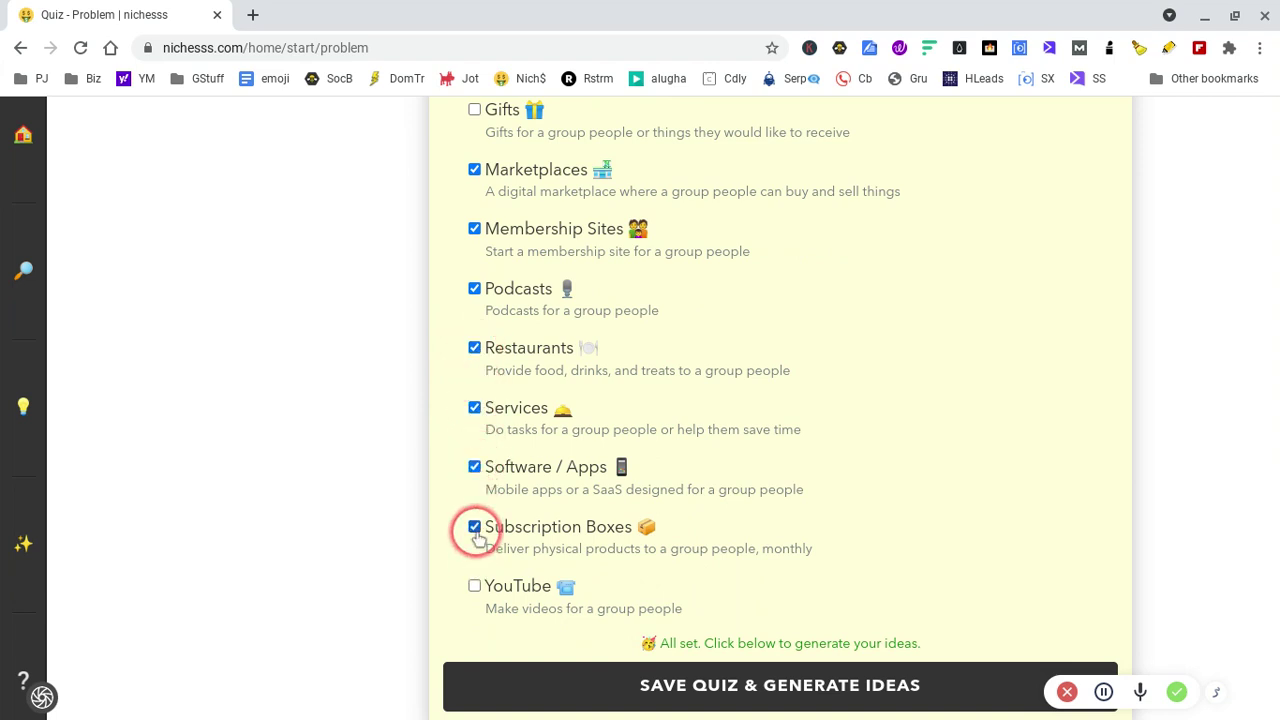
{"action": "left_click", "coordinate": [474, 586]}
{"action": "left_click", "coordinate": [835, 686]}
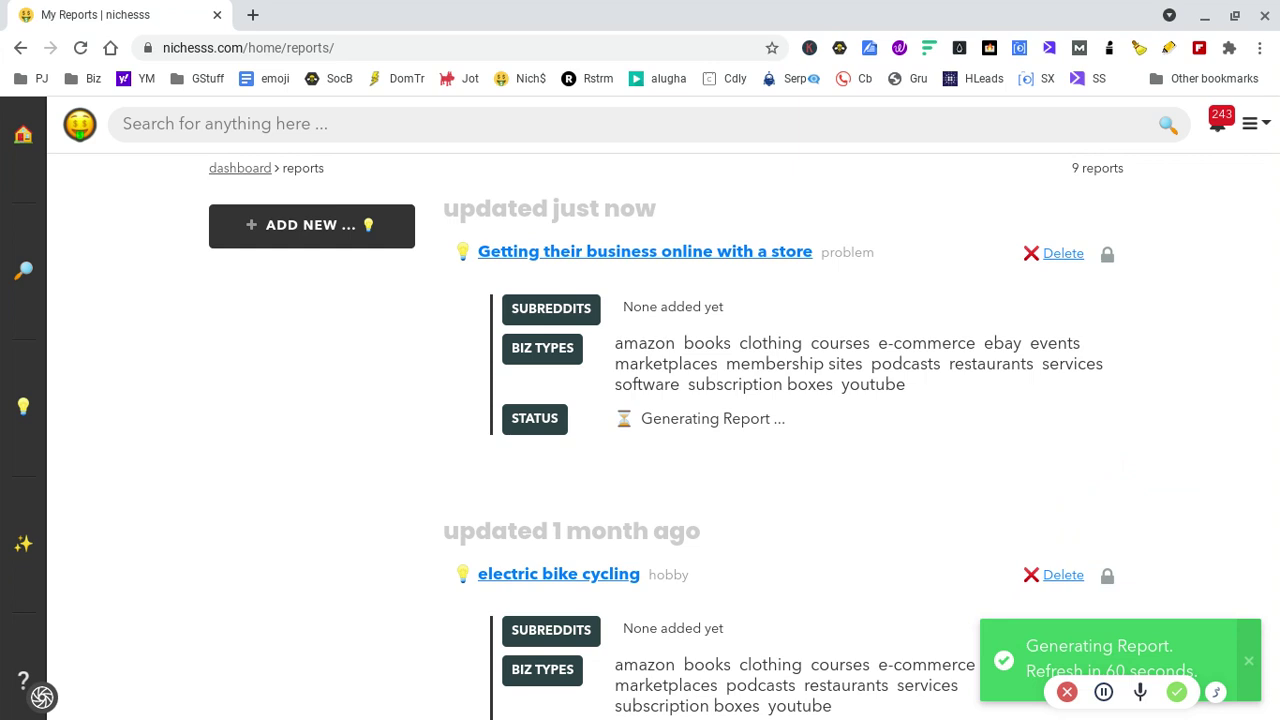
Open the "Getting their business online with a store" report and review its Amazon and Books business ideas.
{"action": "left_click", "coordinate": [557, 253]}
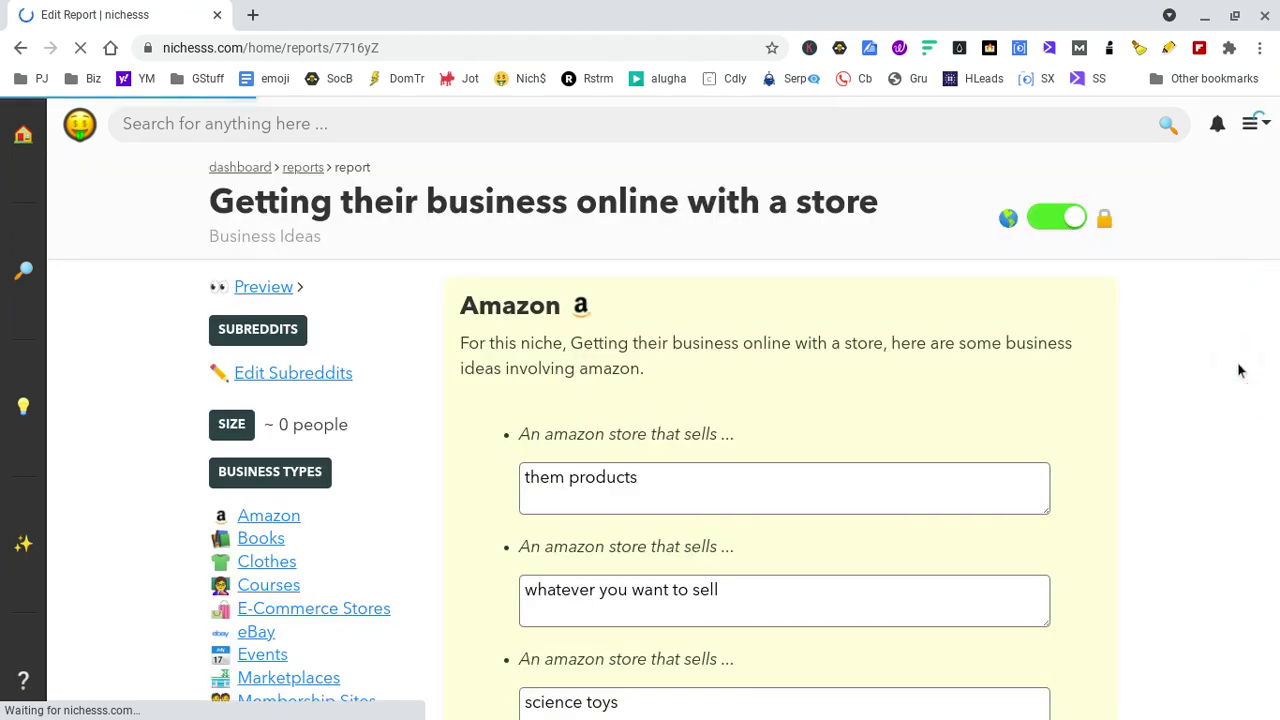
{"action": "scroll", "coordinate": [1238, 370], "scroll_direction": "down", "scroll_amount": 2}
{"action": "scroll", "coordinate": [1260, 117], "scroll_direction": "down", "scroll_amount": 3}
{"action": "scroll", "coordinate": [1260, 117], "scroll_direction": "up", "scroll_amount": 2}
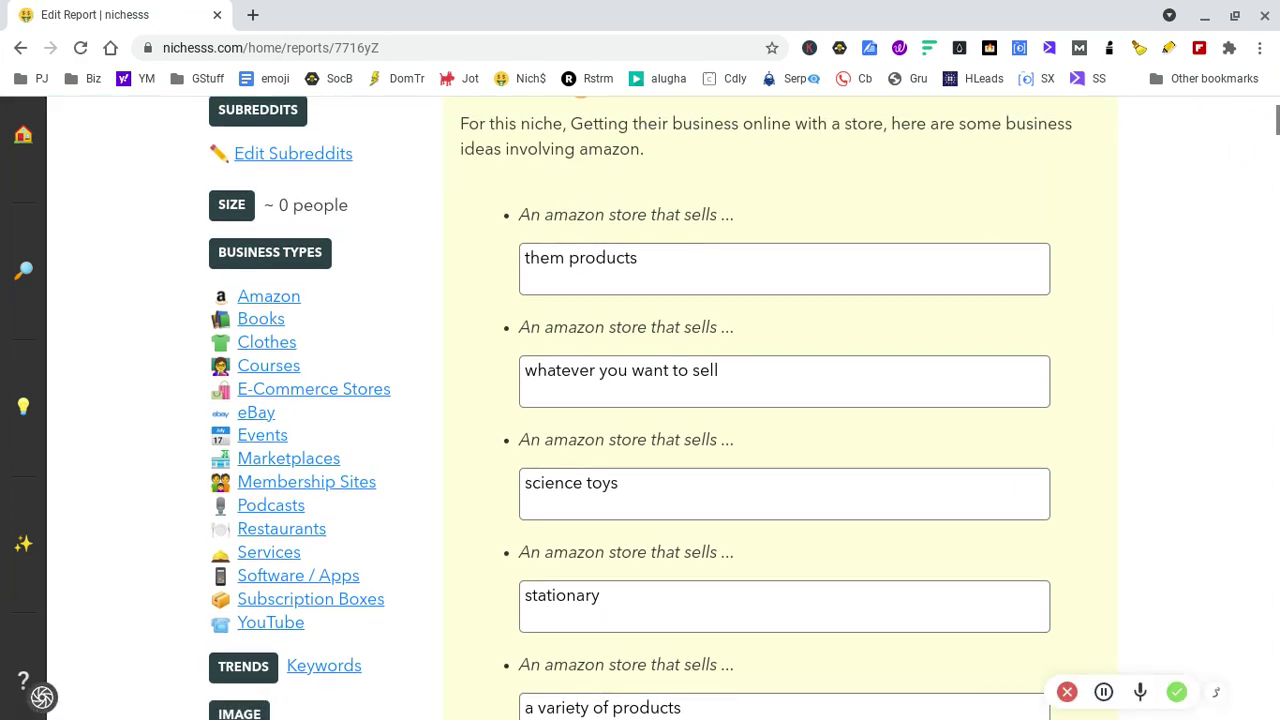
{"action": "scroll", "coordinate": [640, 400], "scroll_direction": "down", "scroll_amount": 2}
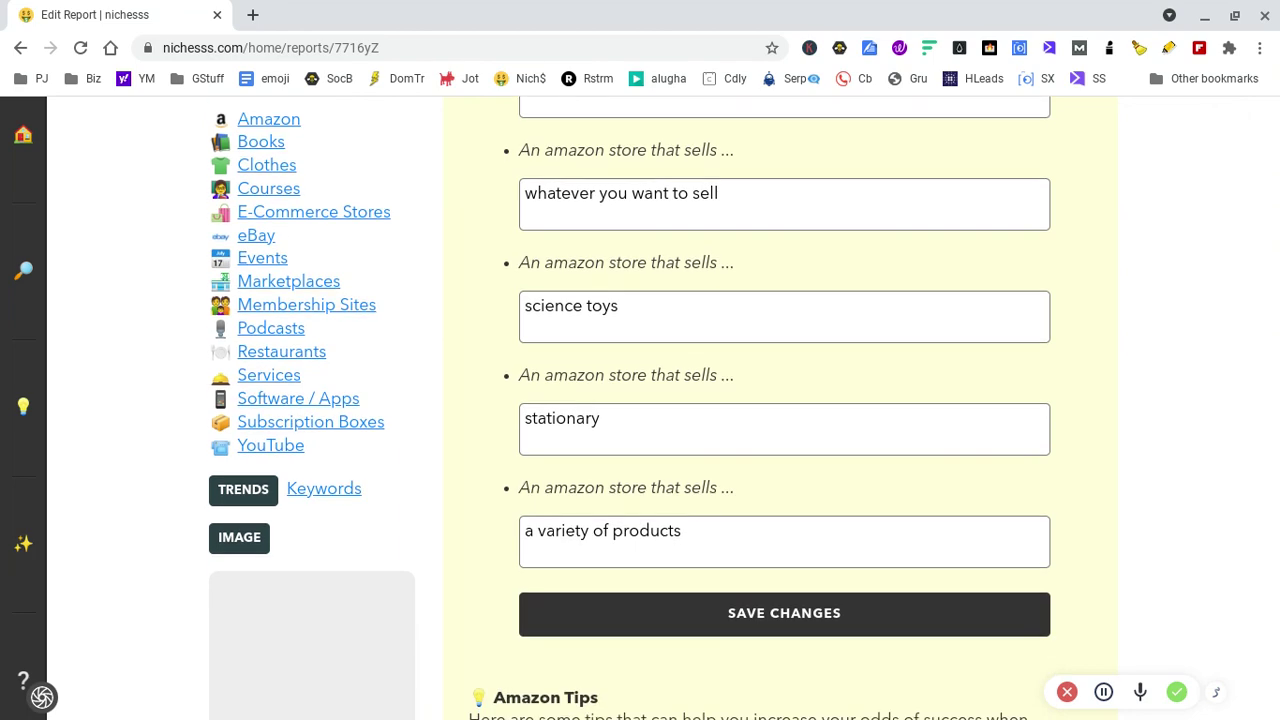
{"action": "scroll", "coordinate": [640, 400], "scroll_direction": "down", "scroll_amount": 7}
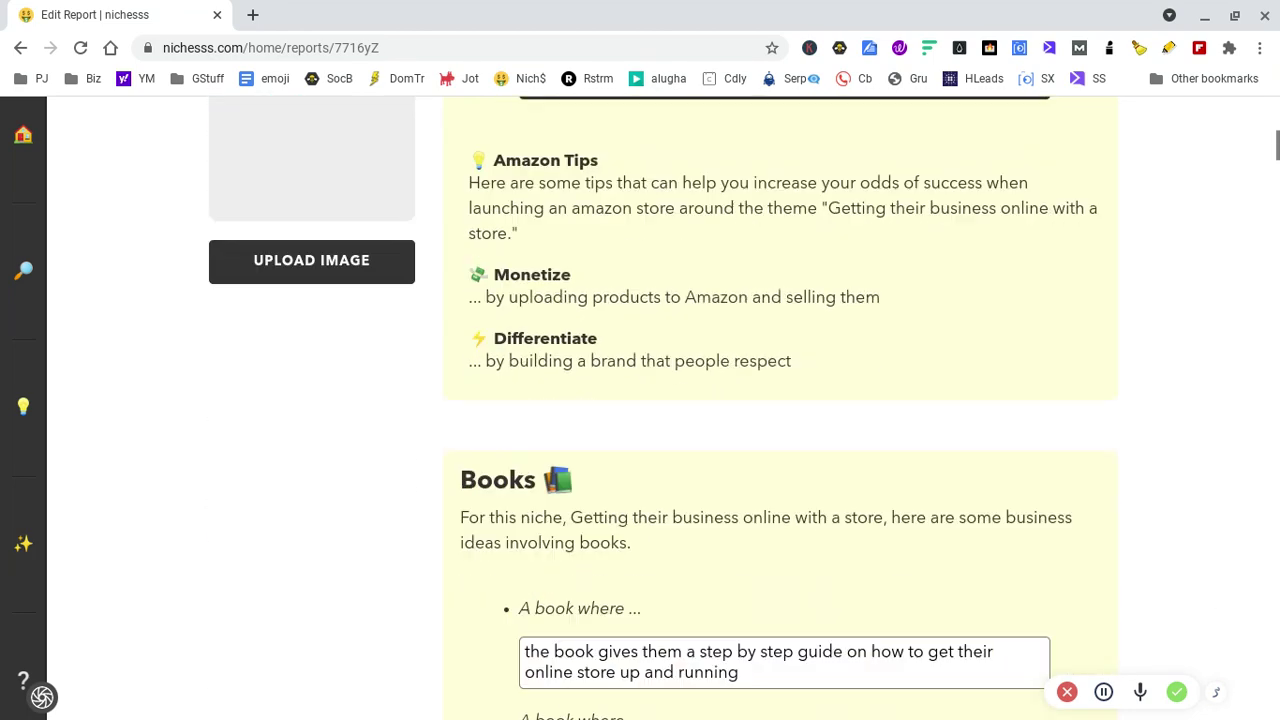
{"action": "scroll", "coordinate": [640, 400], "scroll_direction": "down", "scroll_amount": 1}
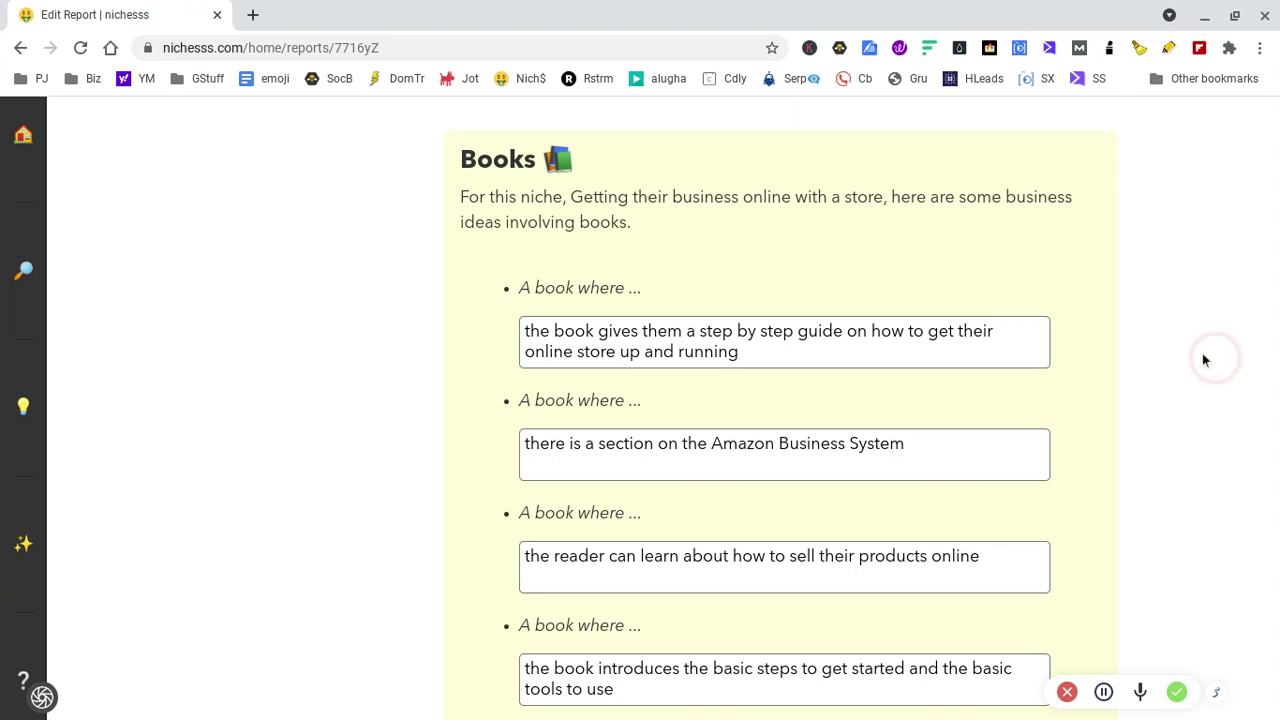
{"action": "left_click", "coordinate": [591, 374]}
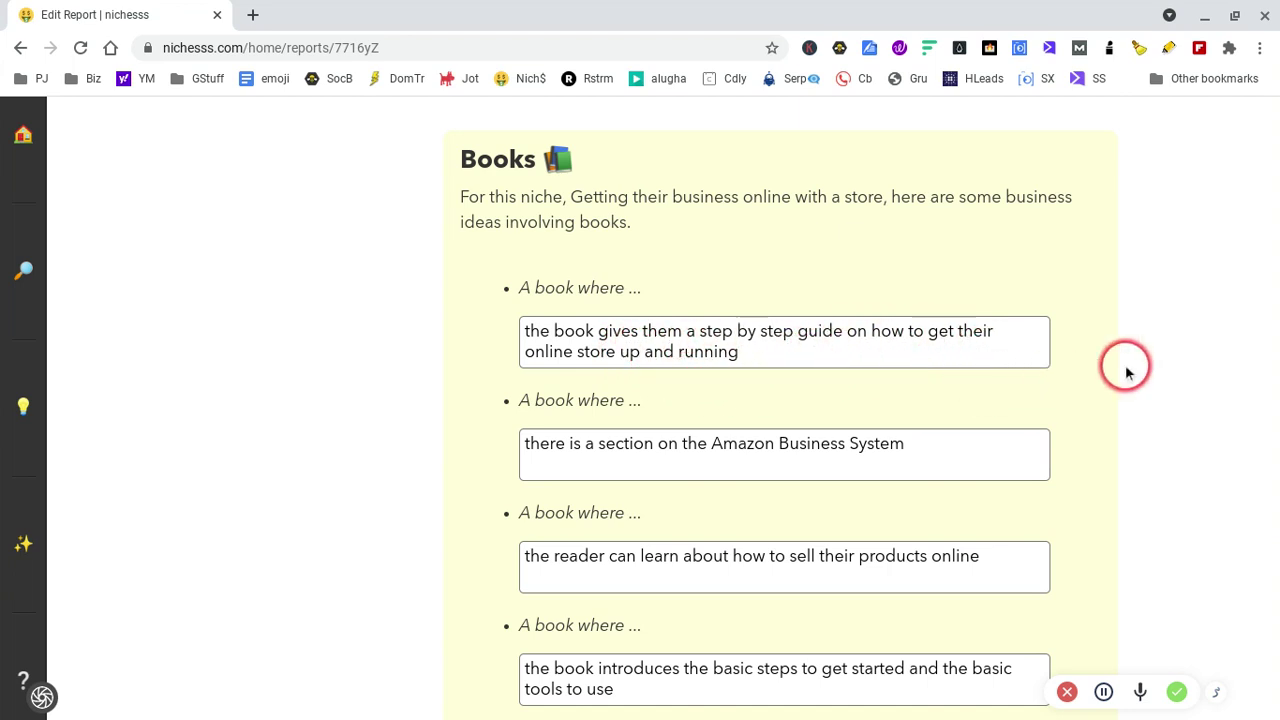
{"action": "scroll", "coordinate": [1110, 328], "scroll_direction": "down", "scroll_amount": 2}
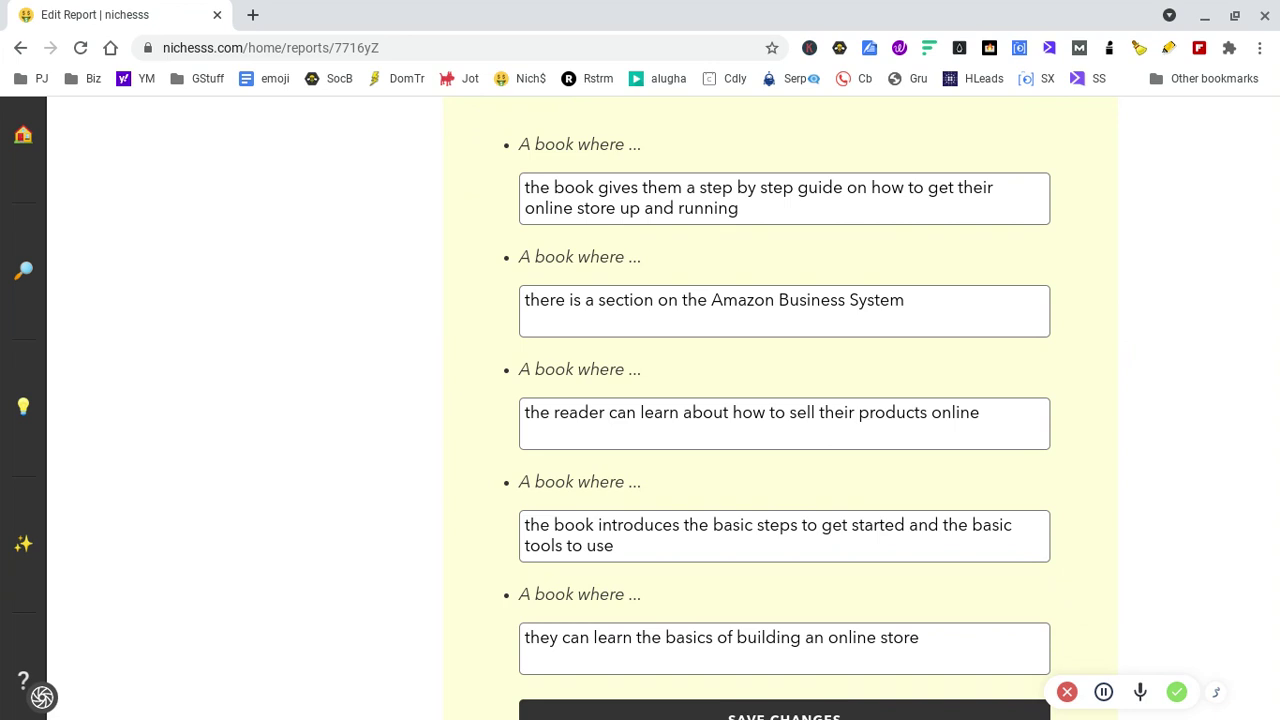
{"action": "scroll", "coordinate": [784, 400], "scroll_direction": "down", "scroll_amount": 2}
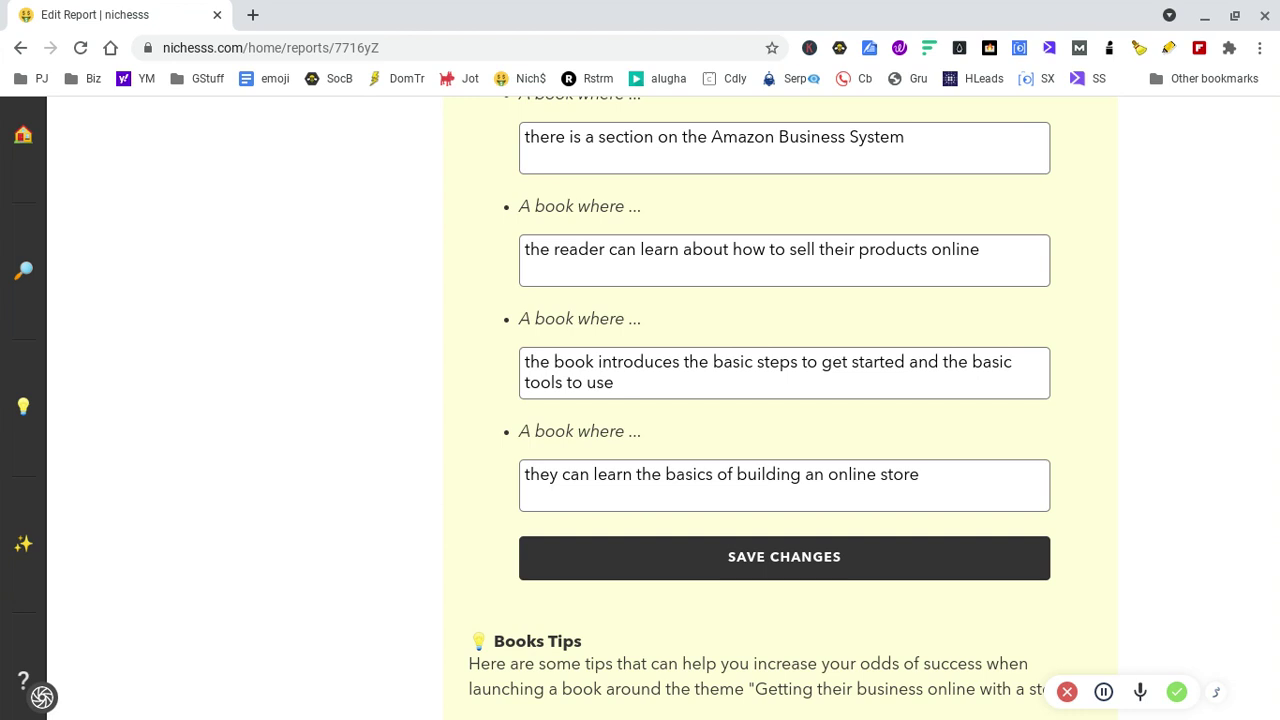
Read the report's Books tips, followed by the Clothes business ideas and their monetization and differentiation tips.
{"action": "scroll", "coordinate": [784, 400], "scroll_direction": "down", "scroll_amount": 2}
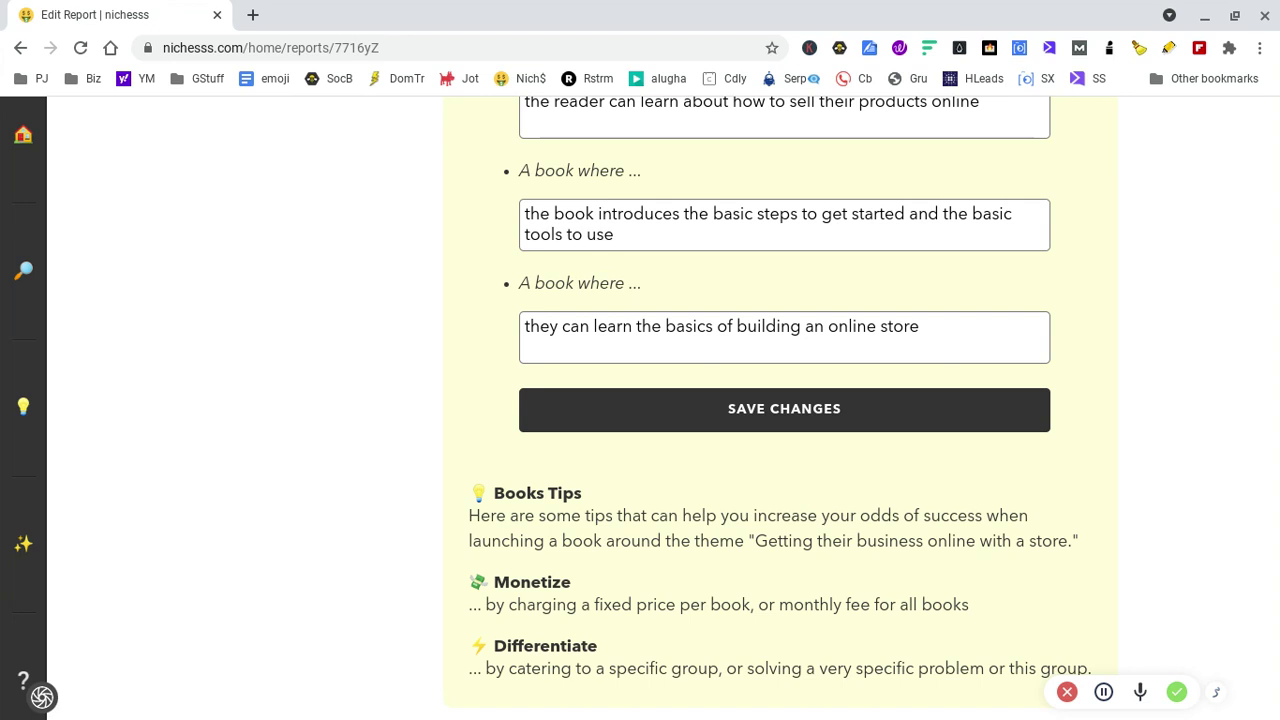
{"action": "scroll", "coordinate": [774, 400], "scroll_direction": "down", "scroll_amount": 6}
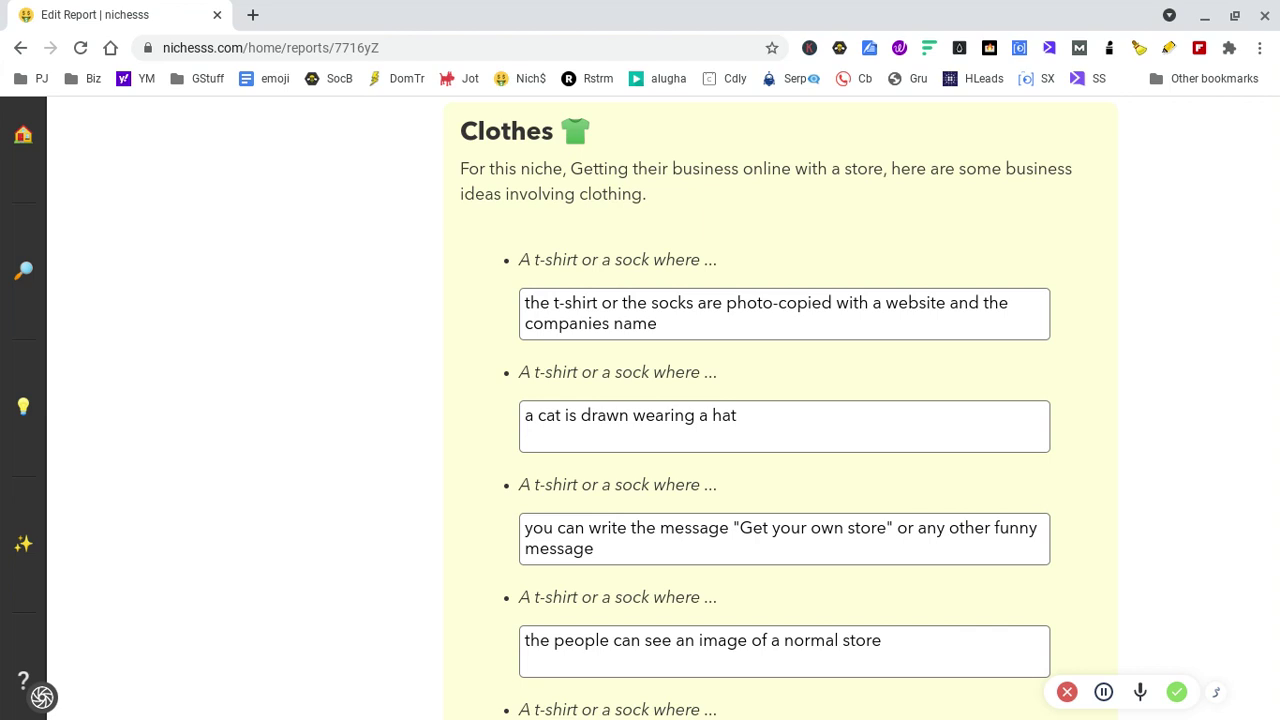
{"action": "scroll", "coordinate": [784, 400], "scroll_direction": "down", "scroll_amount": 2}
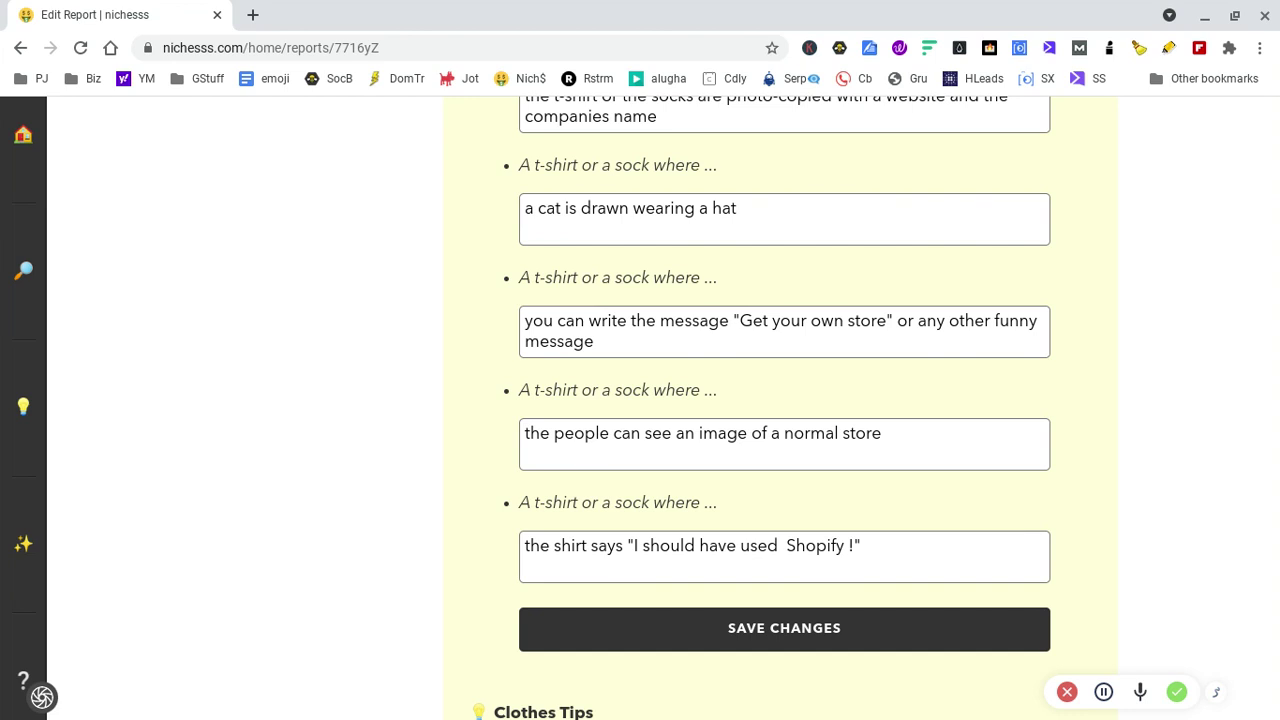
{"action": "scroll", "coordinate": [780, 400], "scroll_direction": "down", "scroll_amount": 3}
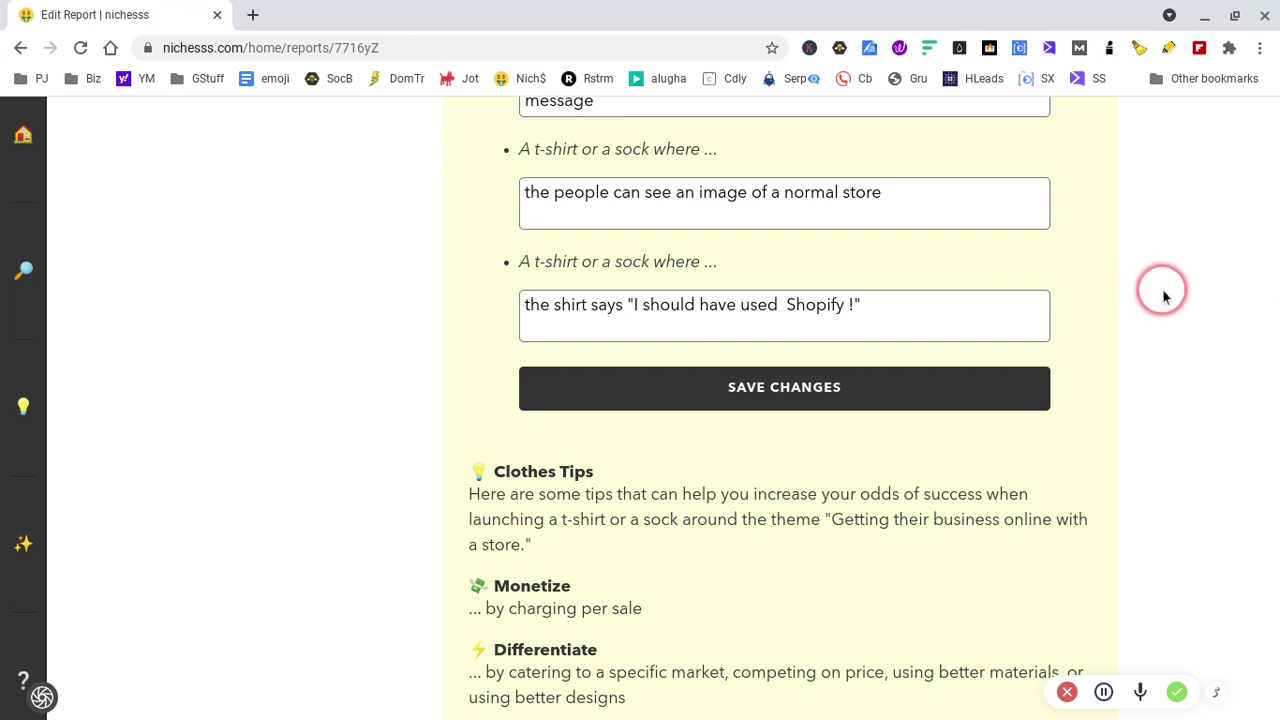
{"action": "scroll", "coordinate": [1106, 269], "scroll_direction": "down", "scroll_amount": 1}
Review the Courses business ideas and the tips for monetizing and differentiating a course.
{"action": "scroll", "coordinate": [1108, 272], "scroll_direction": "down", "scroll_amount": 6}
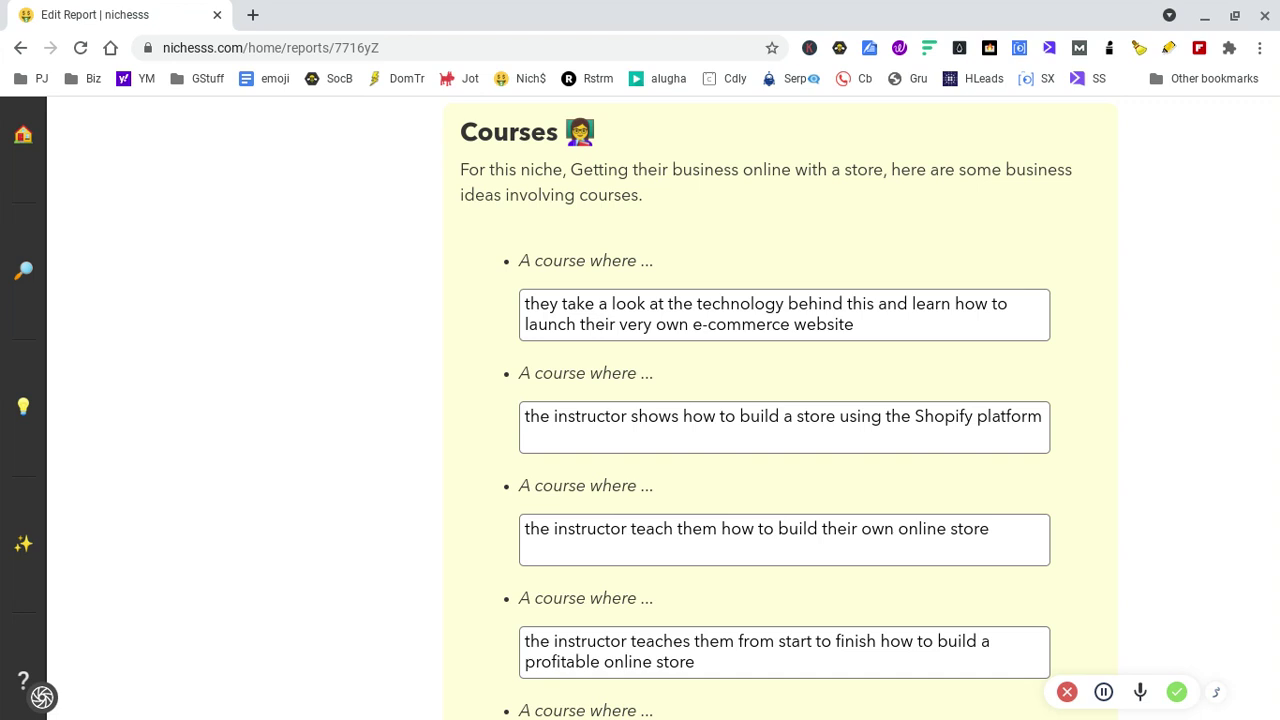
{"action": "scroll", "coordinate": [784, 408], "scroll_direction": "down", "scroll_amount": 2}
{"action": "scroll", "coordinate": [784, 408], "scroll_direction": "down", "scroll_amount": 1}
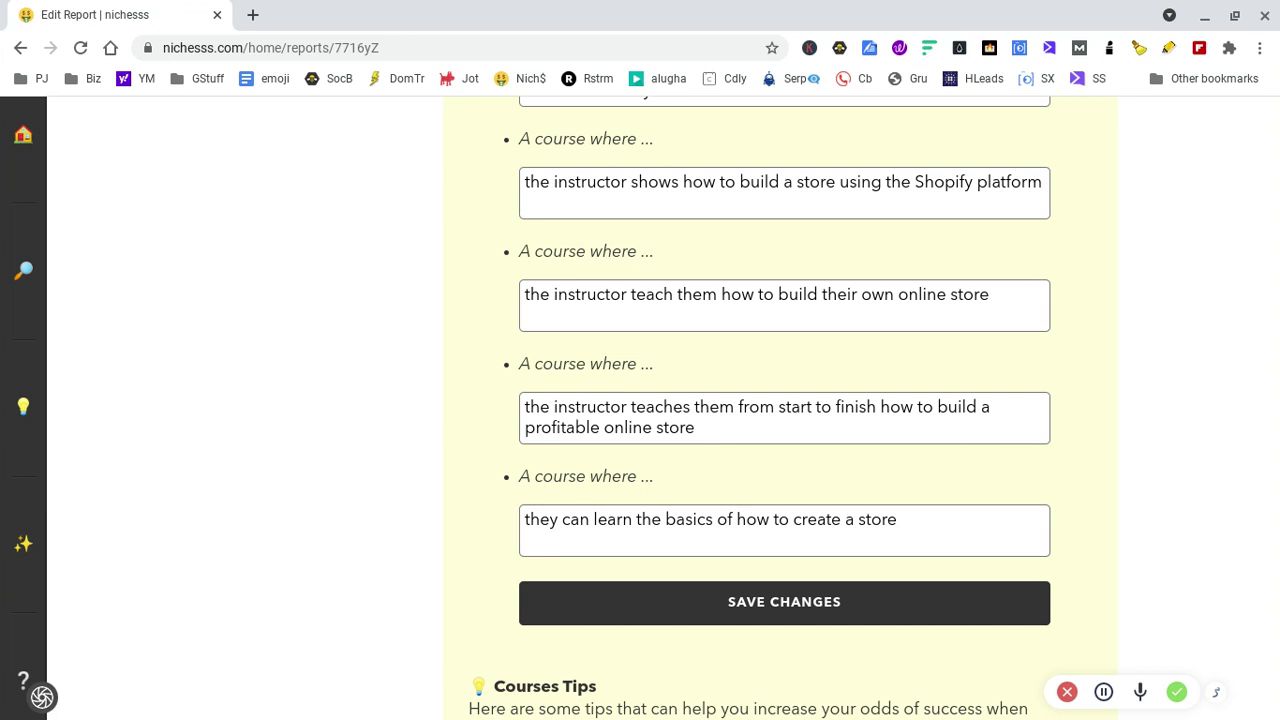
{"action": "scroll", "coordinate": [780, 400], "scroll_direction": "down", "scroll_amount": 5}
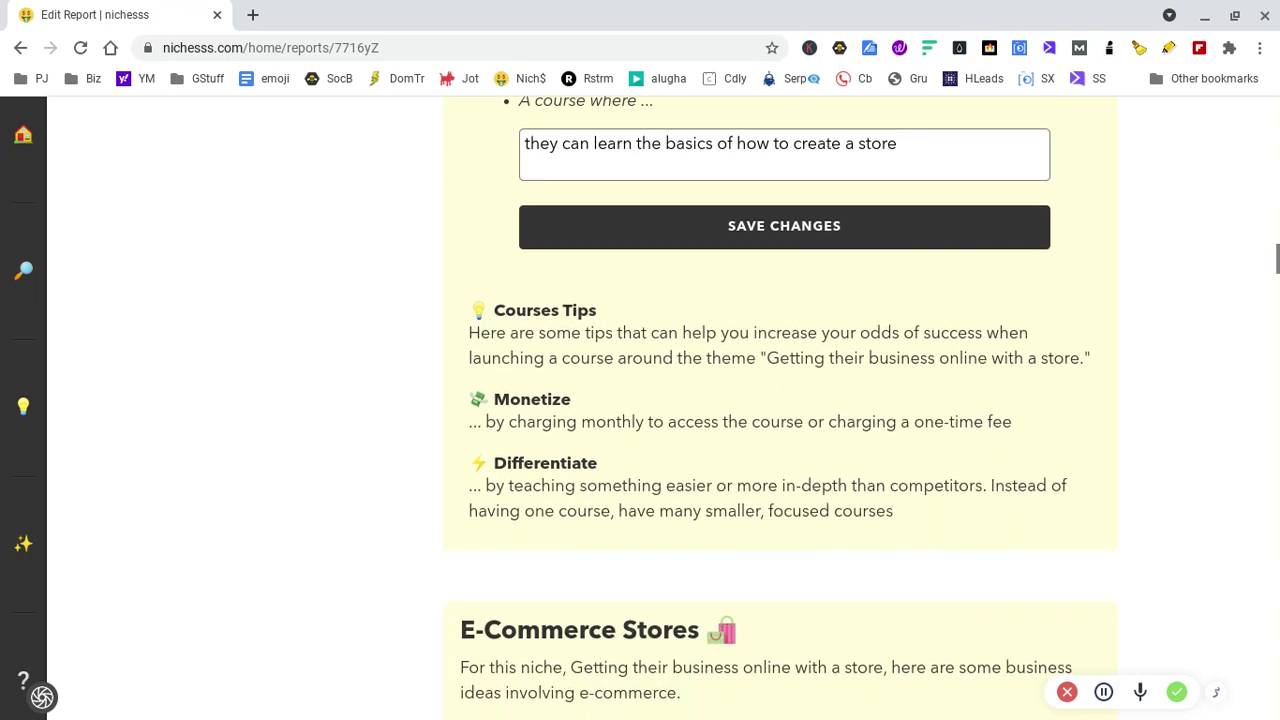
Examine the E-Commerce Stores business ideas and their monetization and differentiation tips.
{"action": "scroll", "coordinate": [780, 400], "scroll_direction": "down", "scroll_amount": 3}
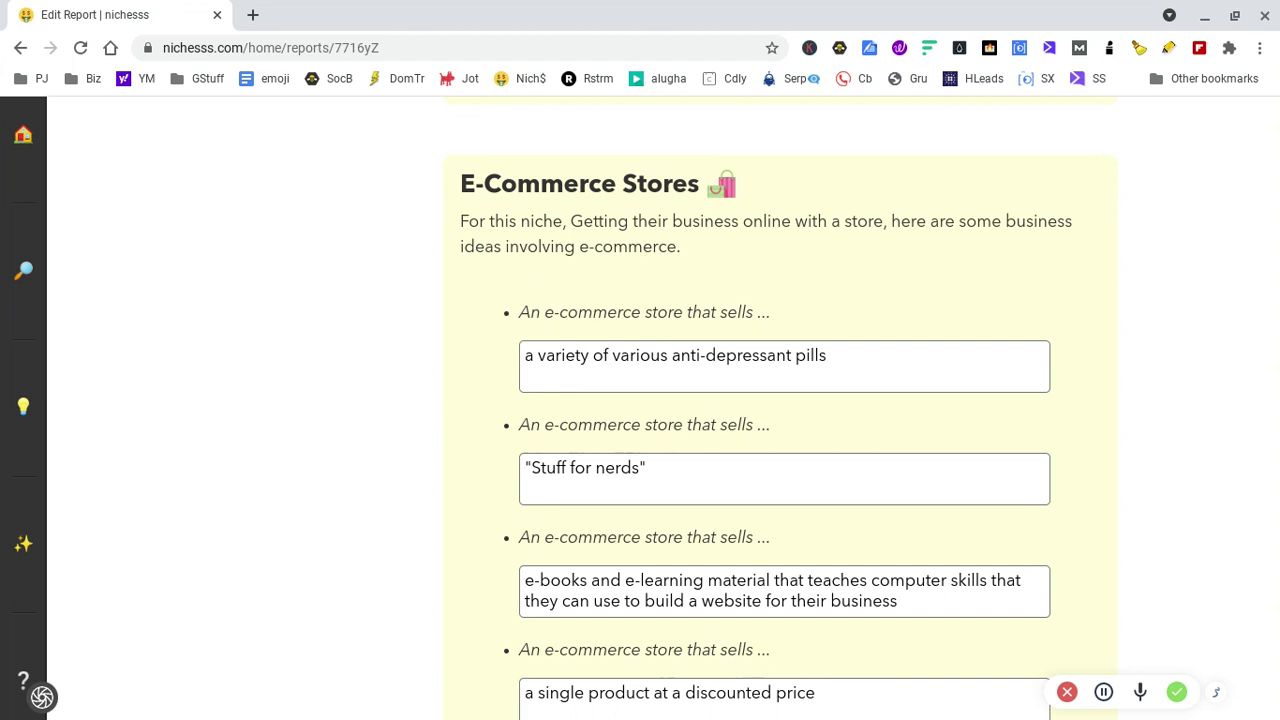
{"action": "scroll", "coordinate": [780, 400], "scroll_direction": "down", "scroll_amount": 1}
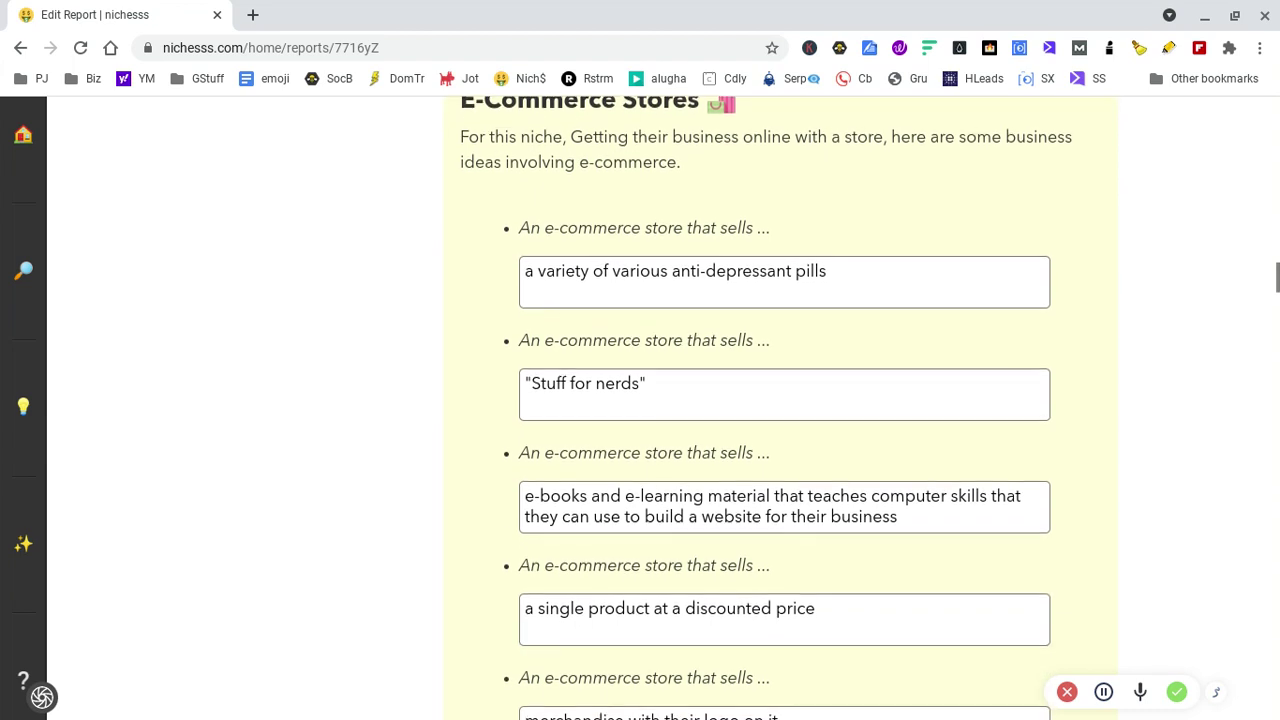
{"action": "scroll", "coordinate": [766, 408], "scroll_direction": "up", "scroll_amount": 1}
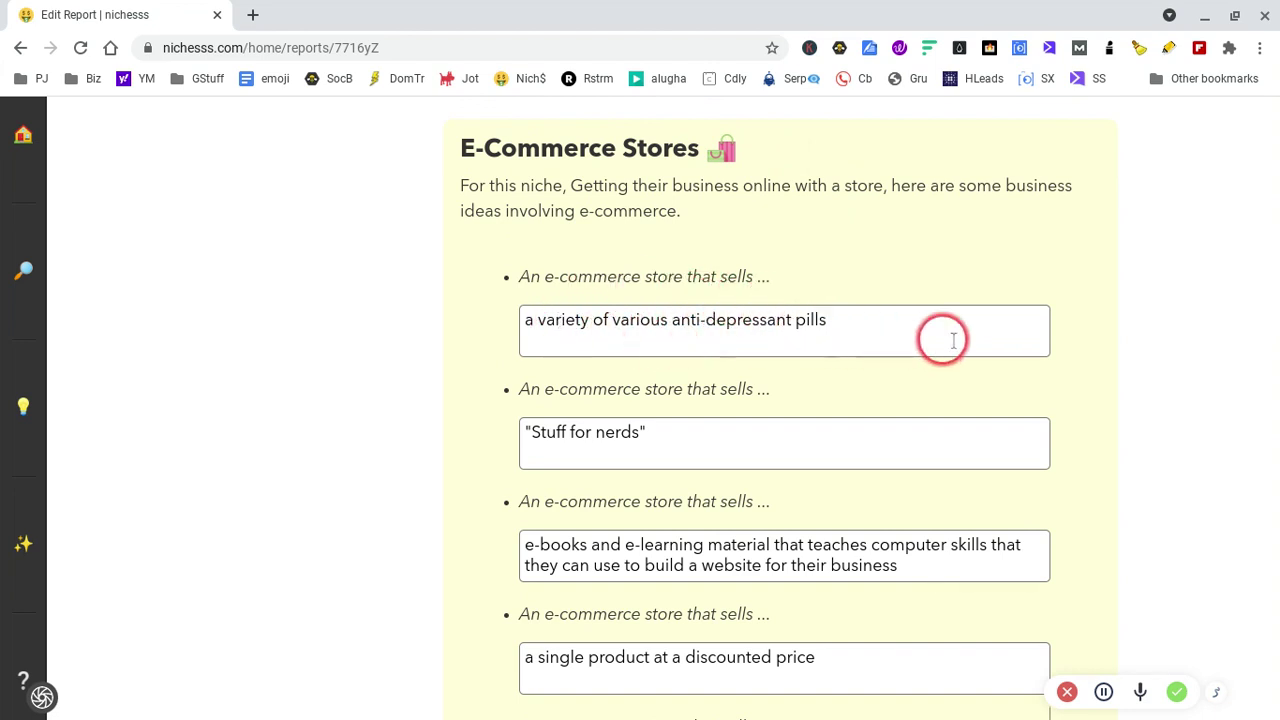
{"action": "scroll", "coordinate": [1083, 347], "scroll_direction": "down", "scroll_amount": 2}
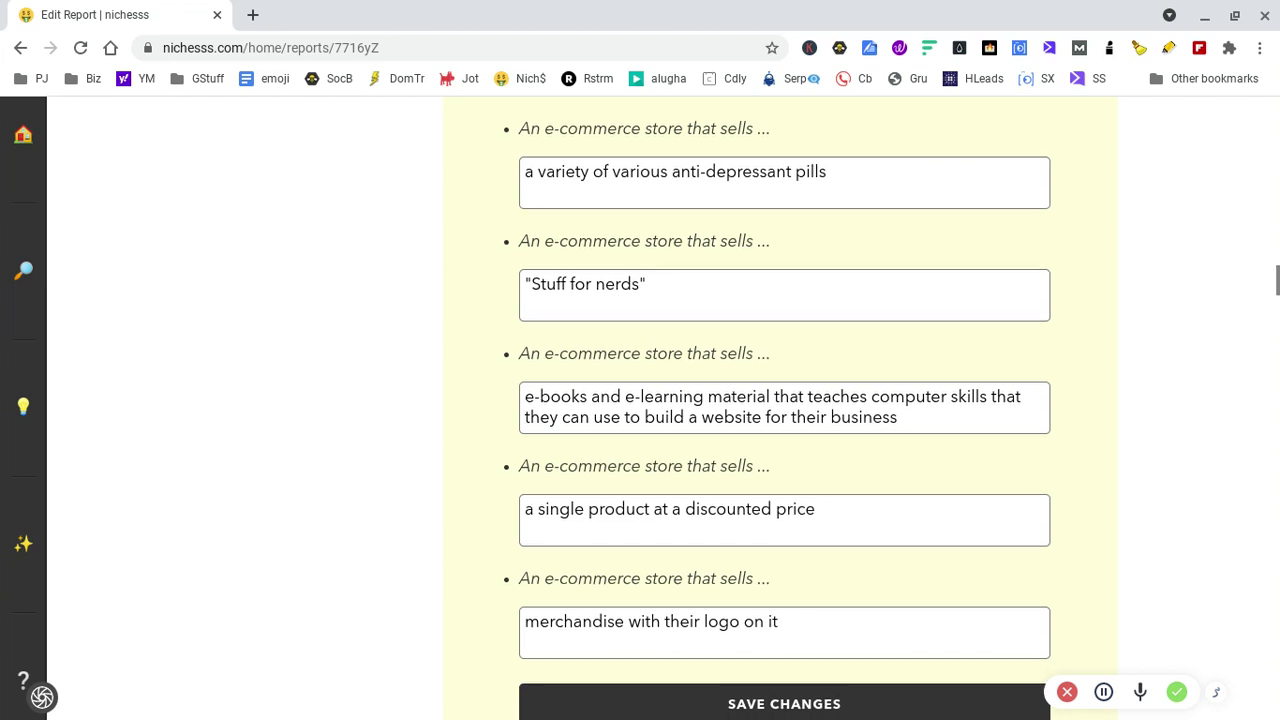
{"action": "scroll", "coordinate": [874, 408], "scroll_direction": "down", "scroll_amount": 2}
{"action": "scroll", "coordinate": [784, 400], "scroll_direction": "down", "scroll_amount": 1}
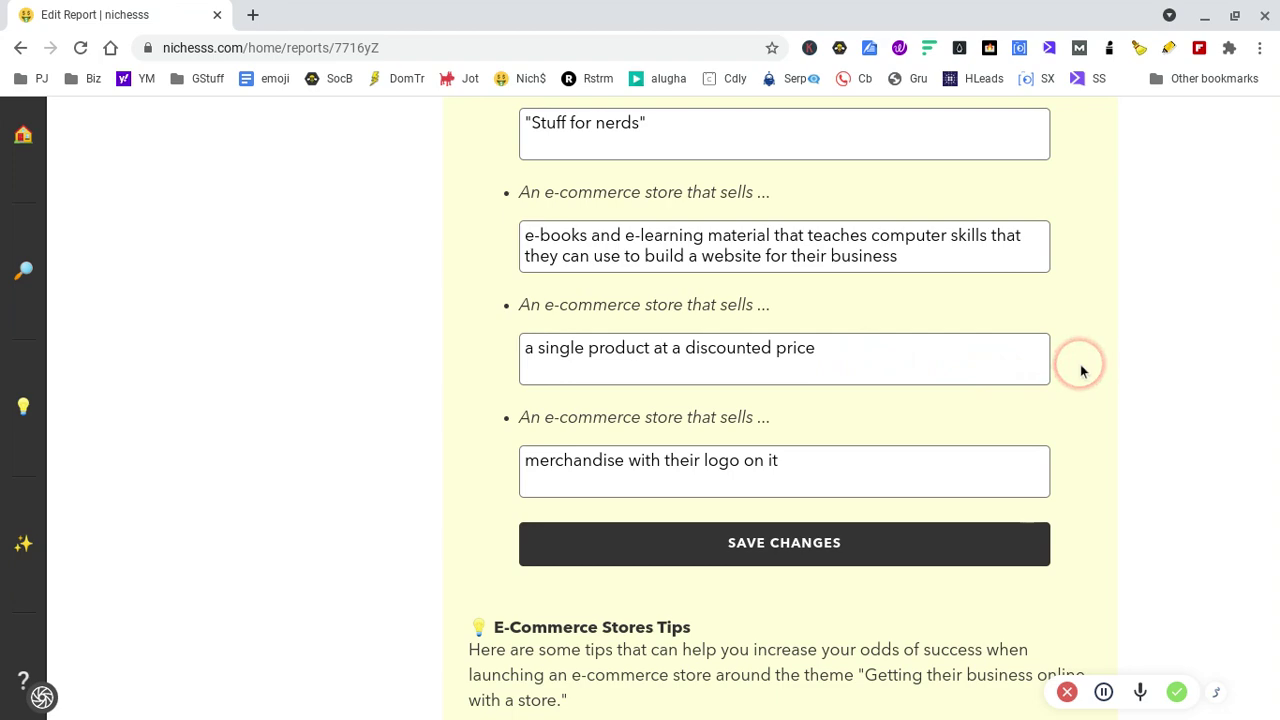
{"action": "scroll", "coordinate": [1080, 366], "scroll_direction": "down", "scroll_amount": 2}
{"action": "scroll", "coordinate": [784, 400], "scroll_direction": "down", "scroll_amount": 2}
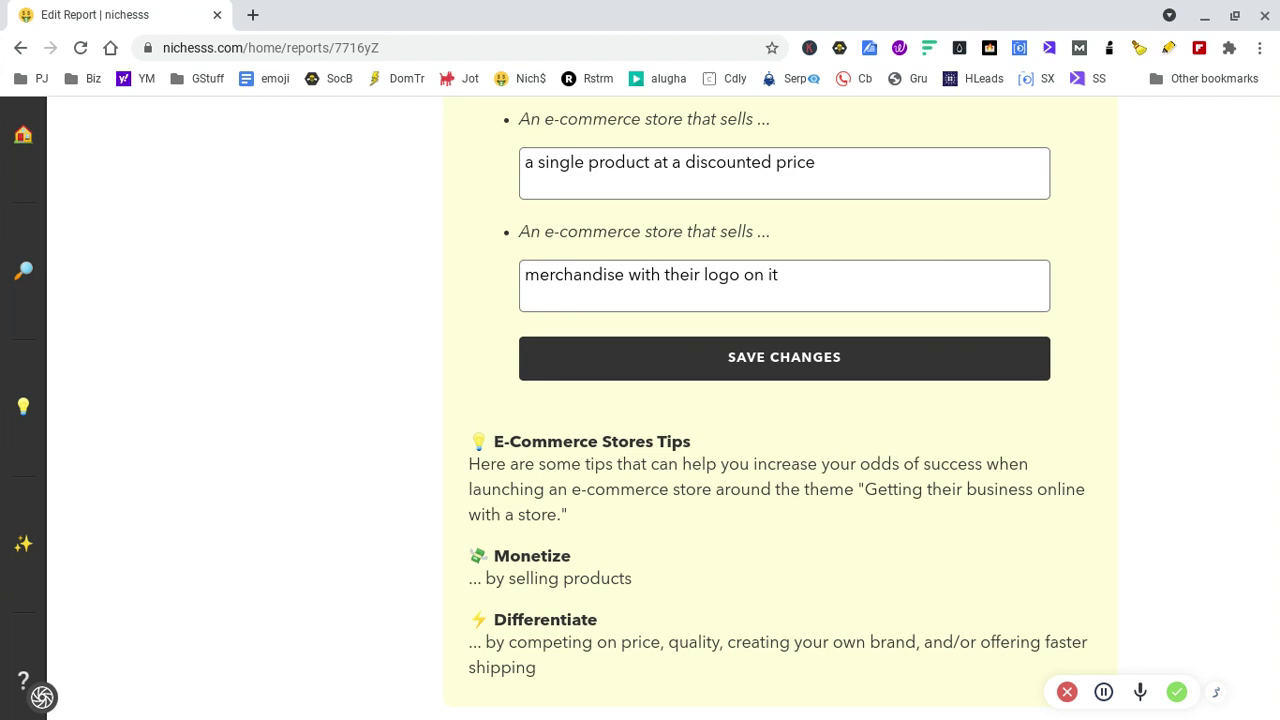
Review the eBay listing ideas and the eBay tips in the report.
{"action": "scroll", "coordinate": [784, 400], "scroll_direction": "down", "scroll_amount": 6}
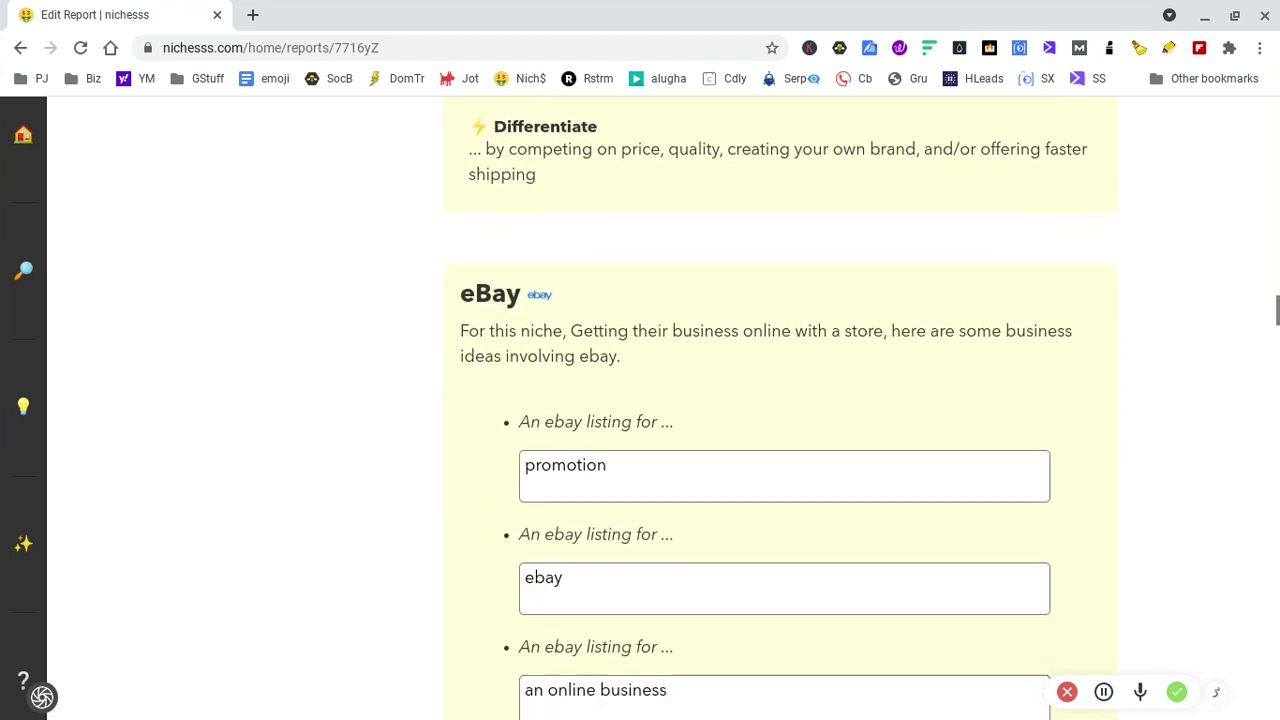
{"action": "scroll", "coordinate": [784, 400], "scroll_direction": "down", "scroll_amount": 4}
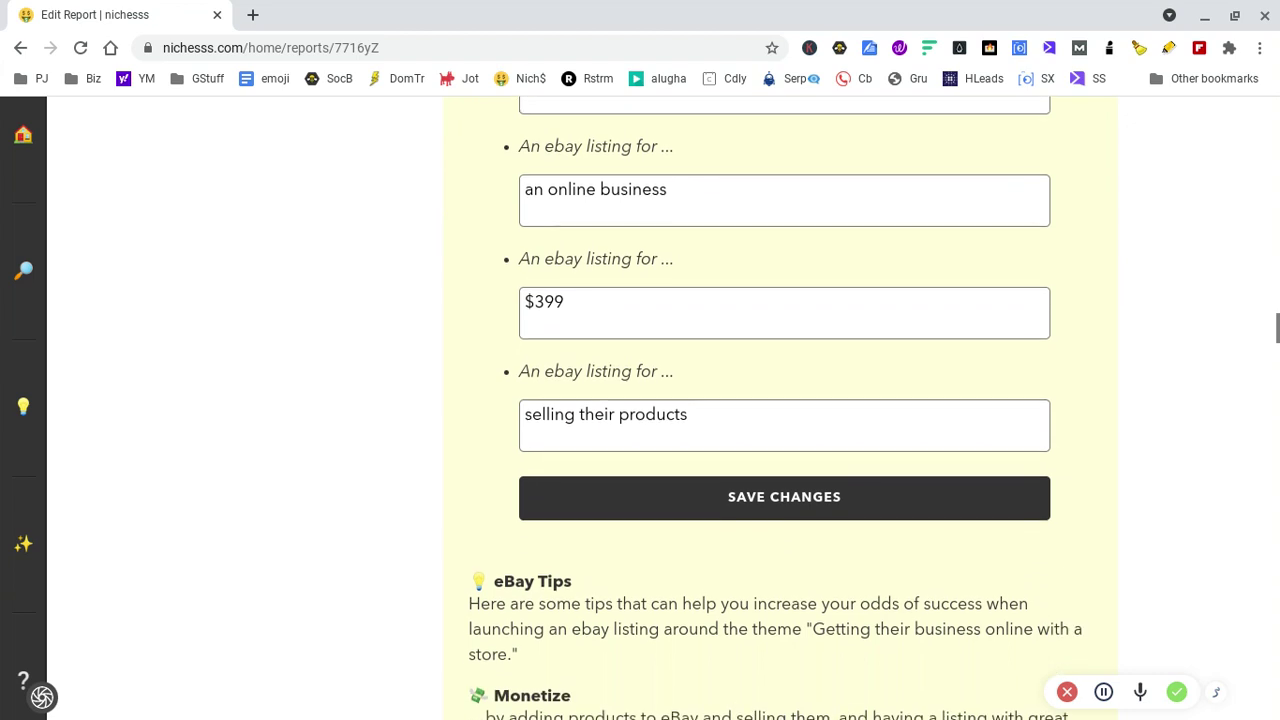
{"action": "scroll", "coordinate": [784, 400], "scroll_direction": "up", "scroll_amount": 4}
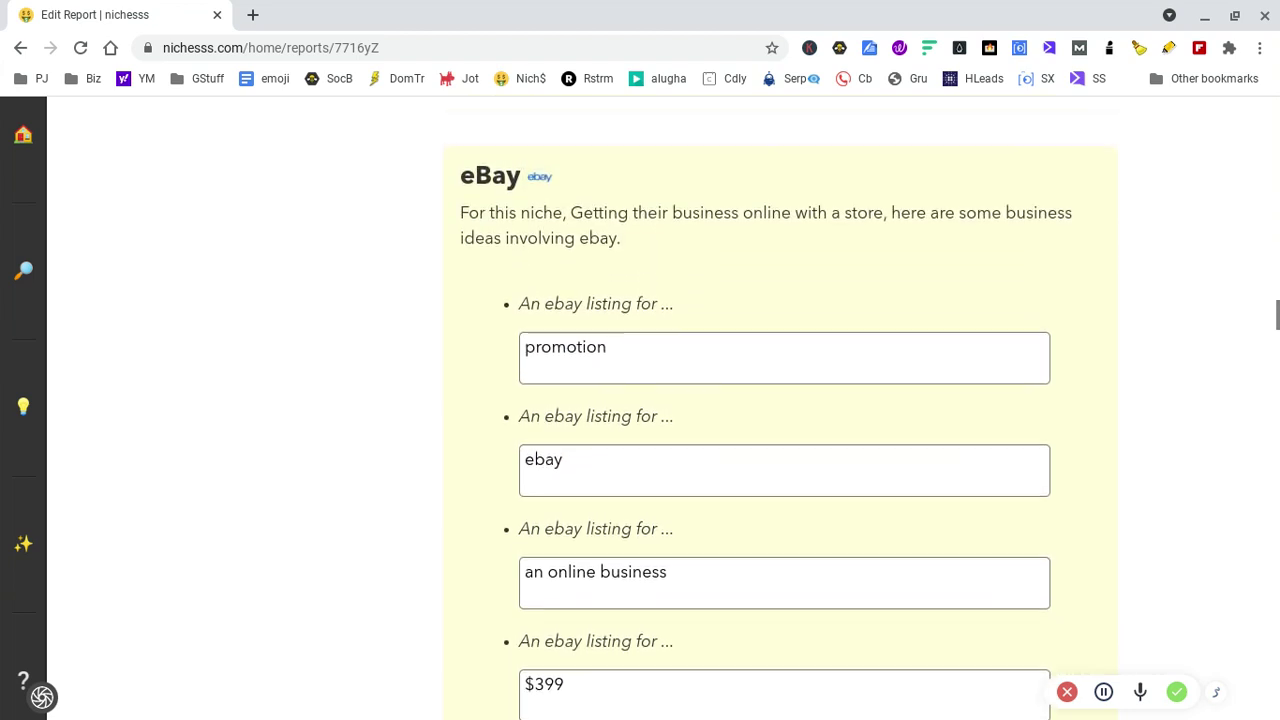
{"action": "scroll", "coordinate": [784, 400], "scroll_direction": "down", "scroll_amount": 1}
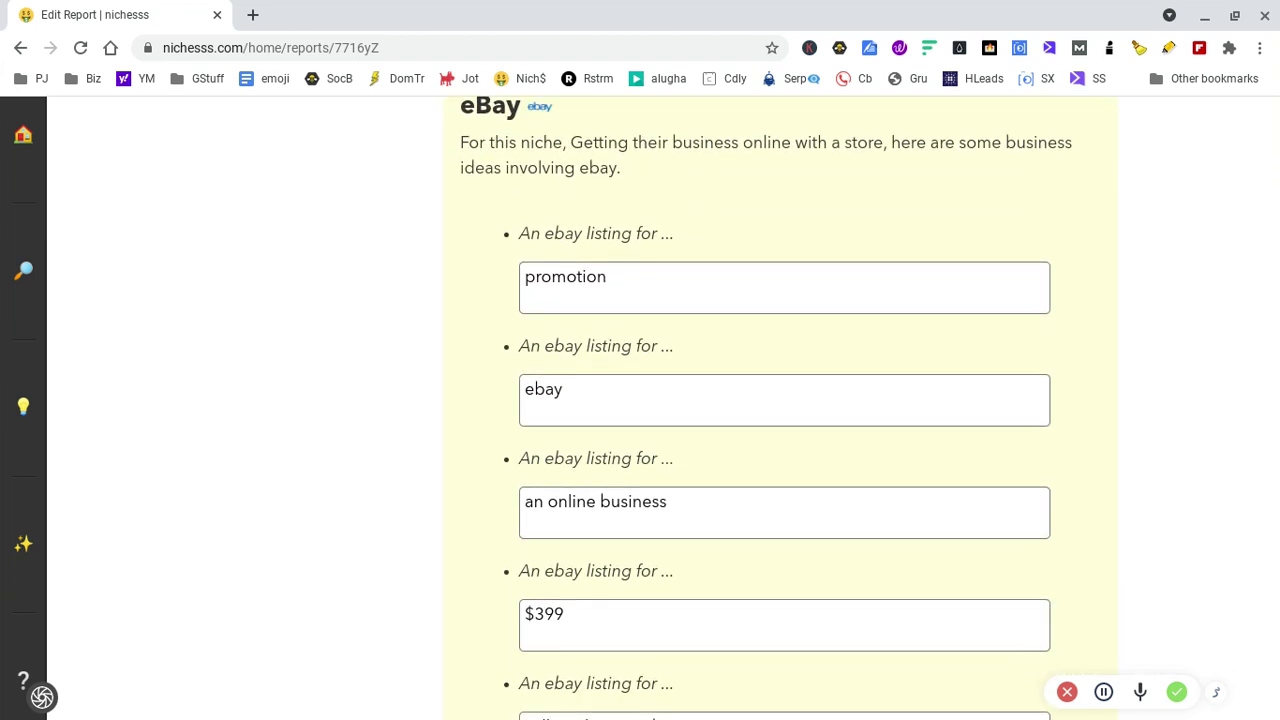
{"action": "scroll", "coordinate": [784, 400], "scroll_direction": "down", "scroll_amount": 1}
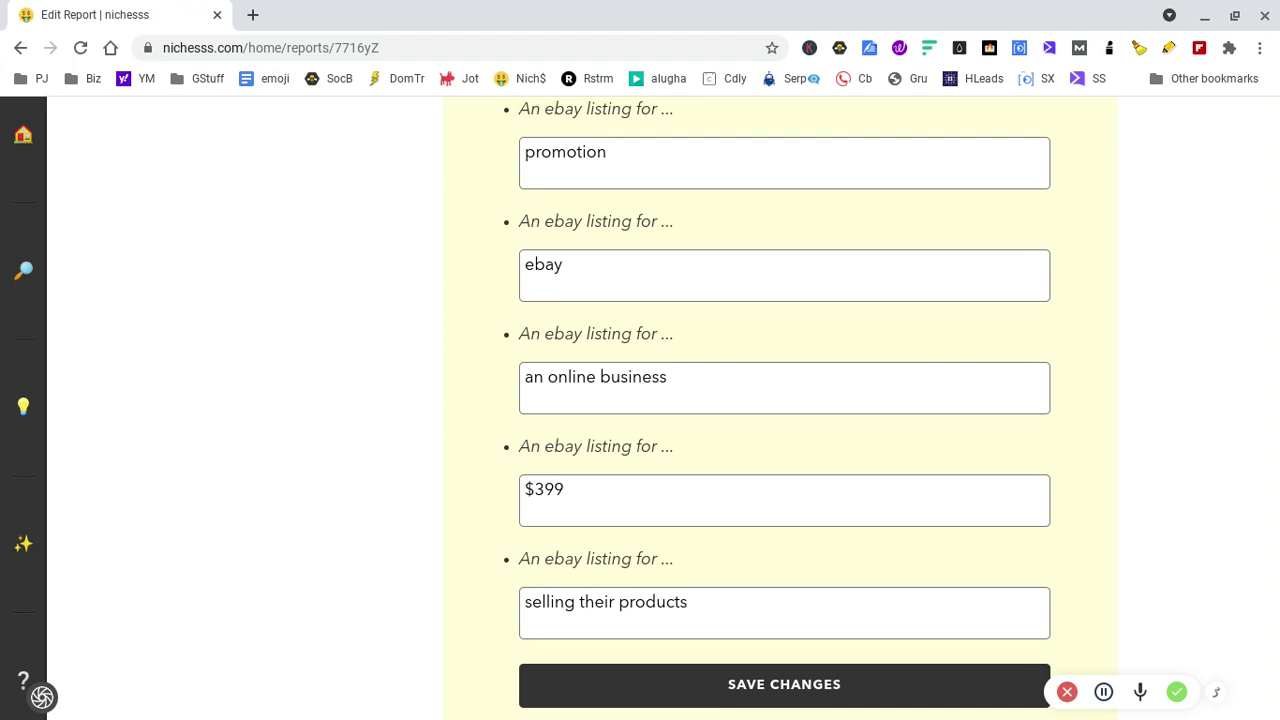
{"action": "scroll", "coordinate": [784, 400], "scroll_direction": "down", "scroll_amount": 5}
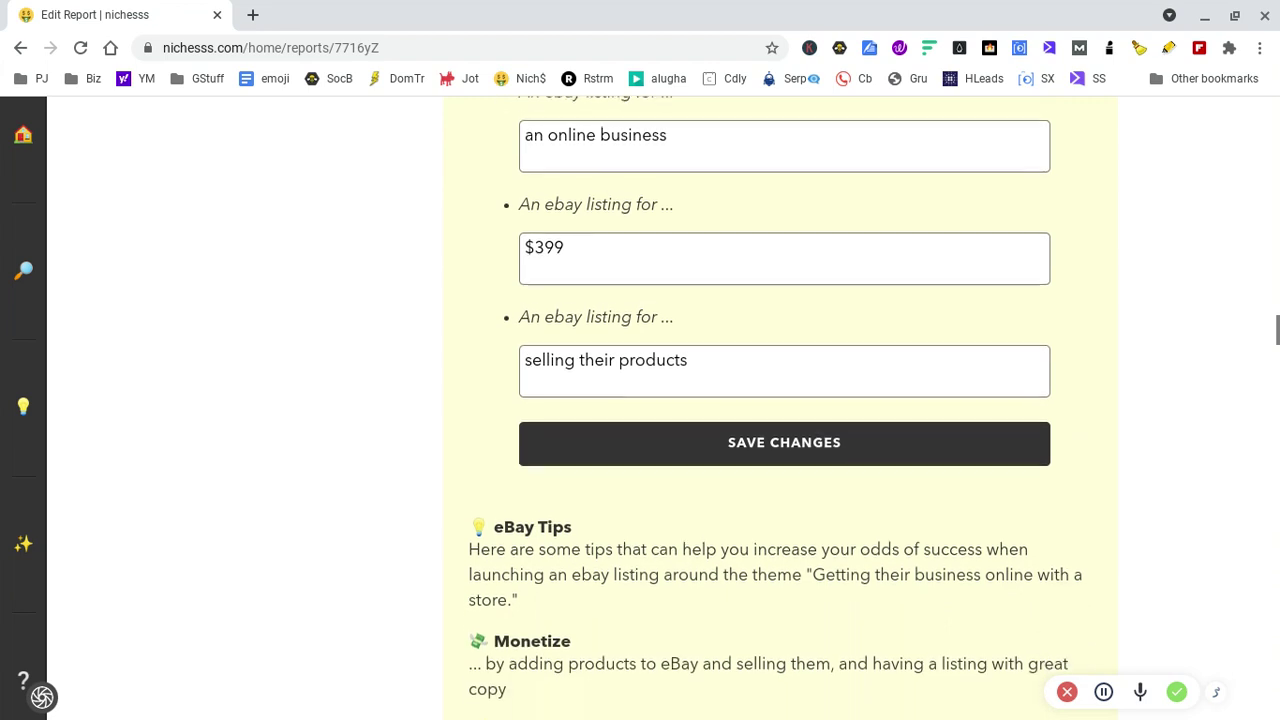
Read through the Events business ideas and the tips for monetizing and differentiating an event.
{"action": "scroll", "coordinate": [784, 400], "scroll_direction": "down", "scroll_amount": 5}
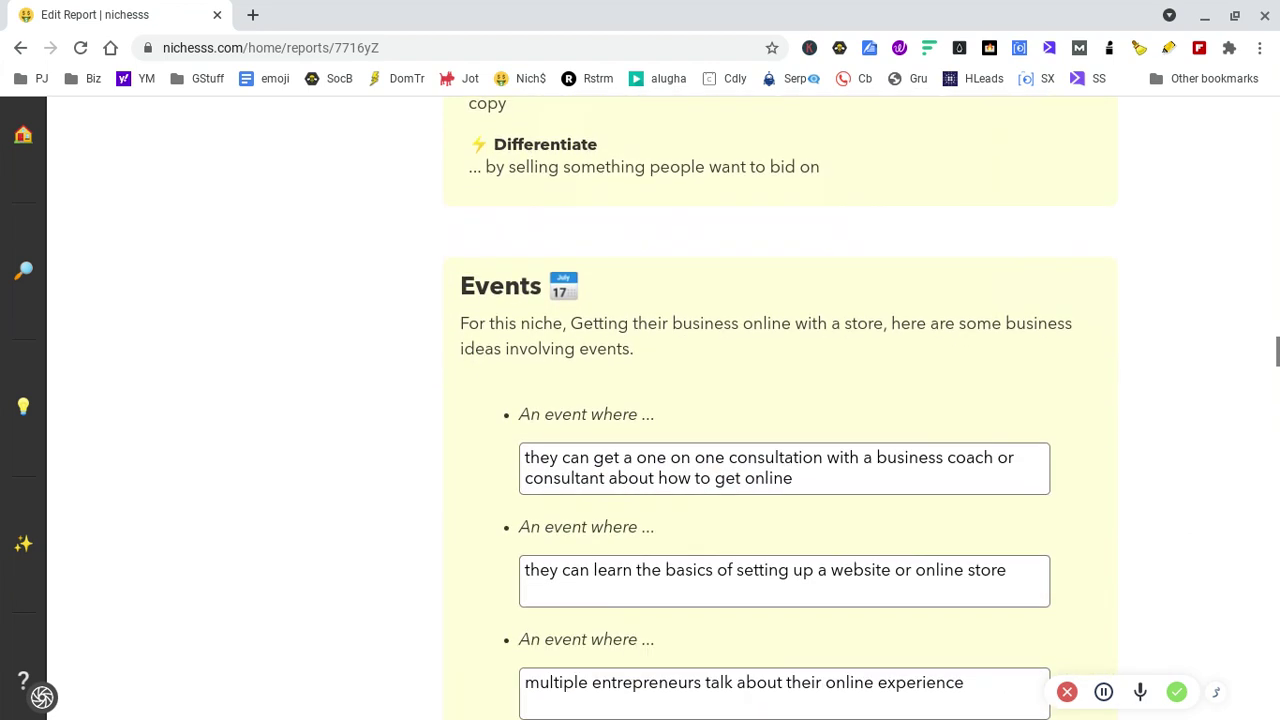
{"action": "scroll", "coordinate": [784, 400], "scroll_direction": "up", "scroll_amount": 1}
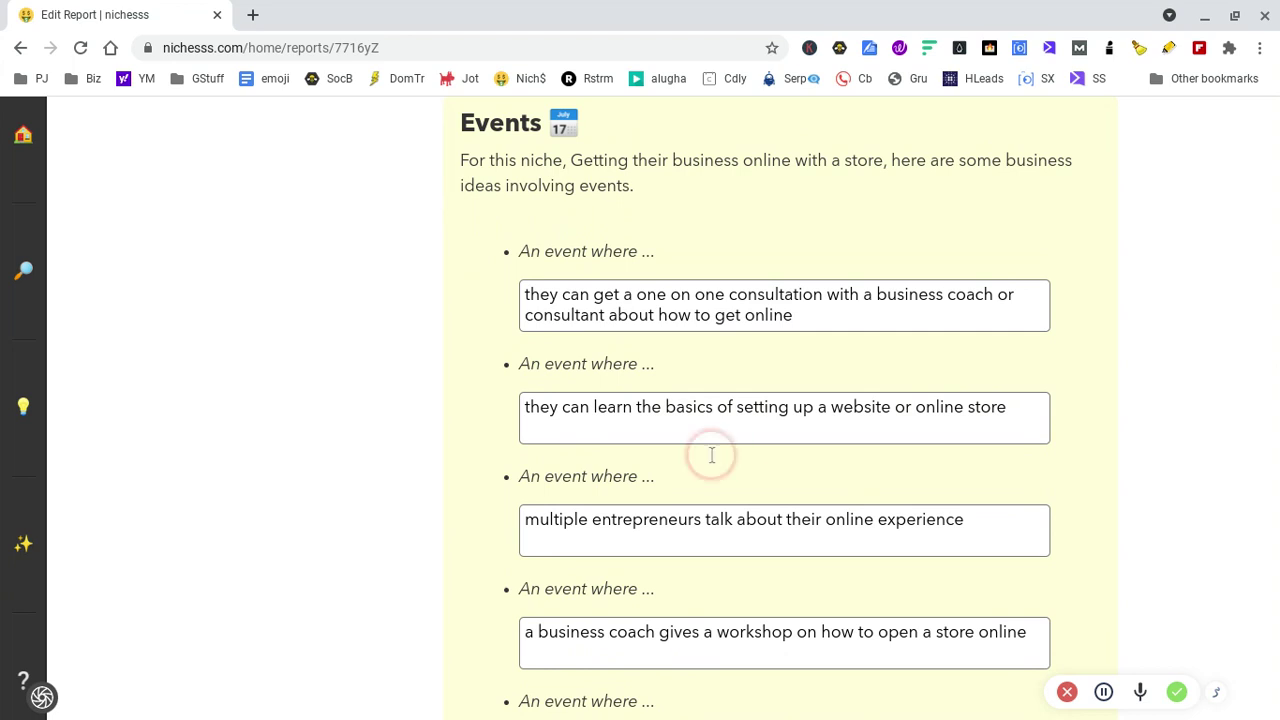
{"action": "left_click", "coordinate": [812, 442]}
{"action": "scroll", "coordinate": [784, 400], "scroll_direction": "down", "scroll_amount": 2}
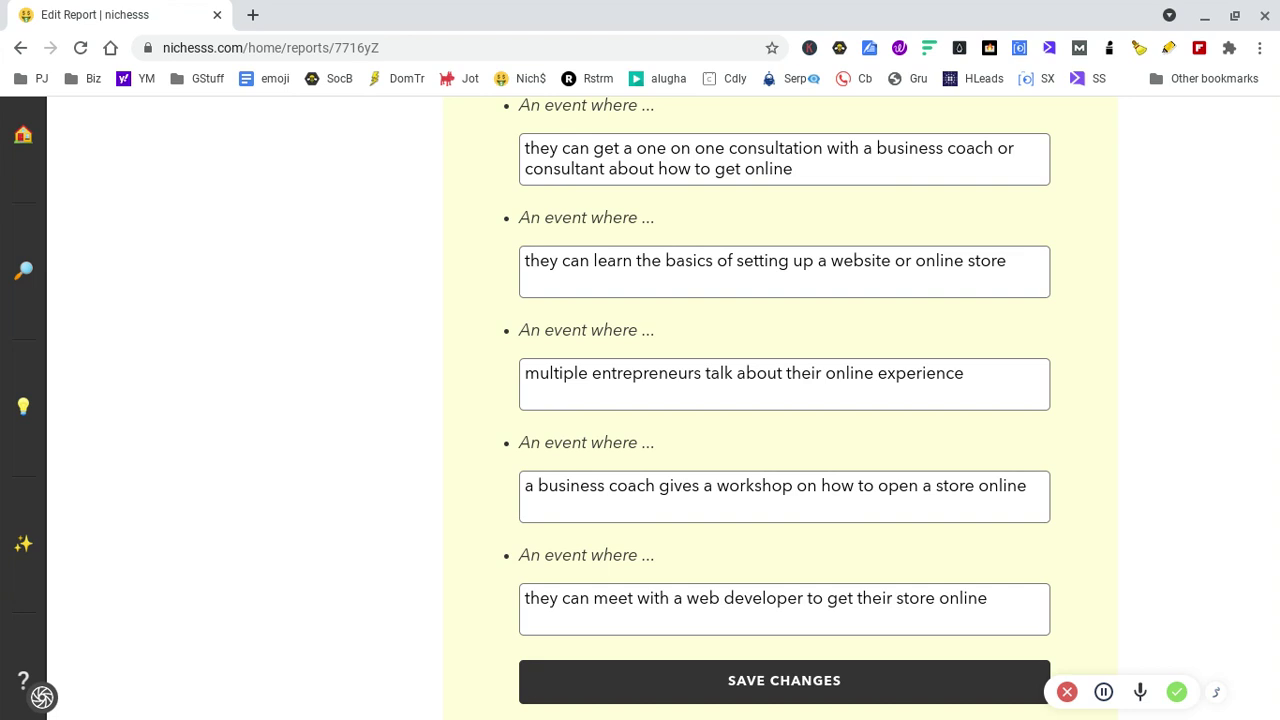
{"action": "scroll", "coordinate": [784, 400], "scroll_direction": "down", "scroll_amount": 3}
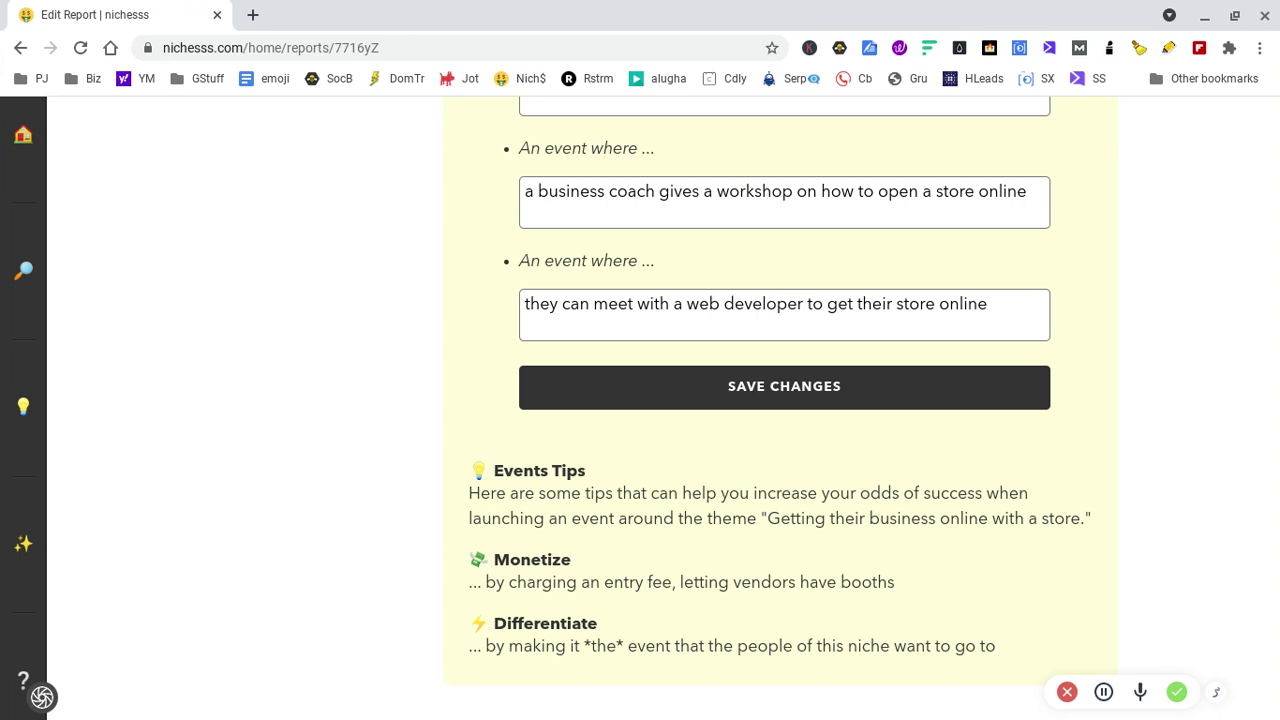
Skim the Marketplaces, Membership Sites and Podcasts business ideas in the report.
{"action": "scroll", "coordinate": [780, 400], "scroll_direction": "down", "scroll_amount": 6}
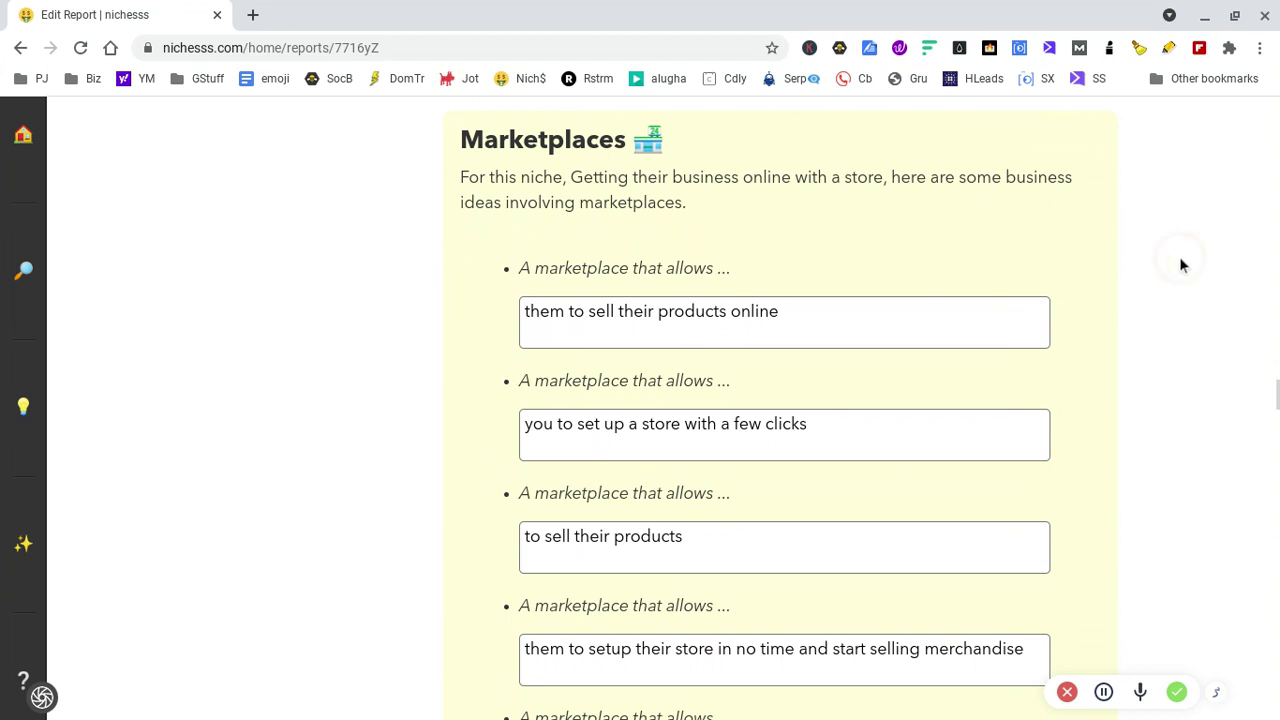
{"action": "left_click", "coordinate": [1206, 284]}
{"action": "scroll", "coordinate": [780, 400], "scroll_direction": "down", "scroll_amount": 8}
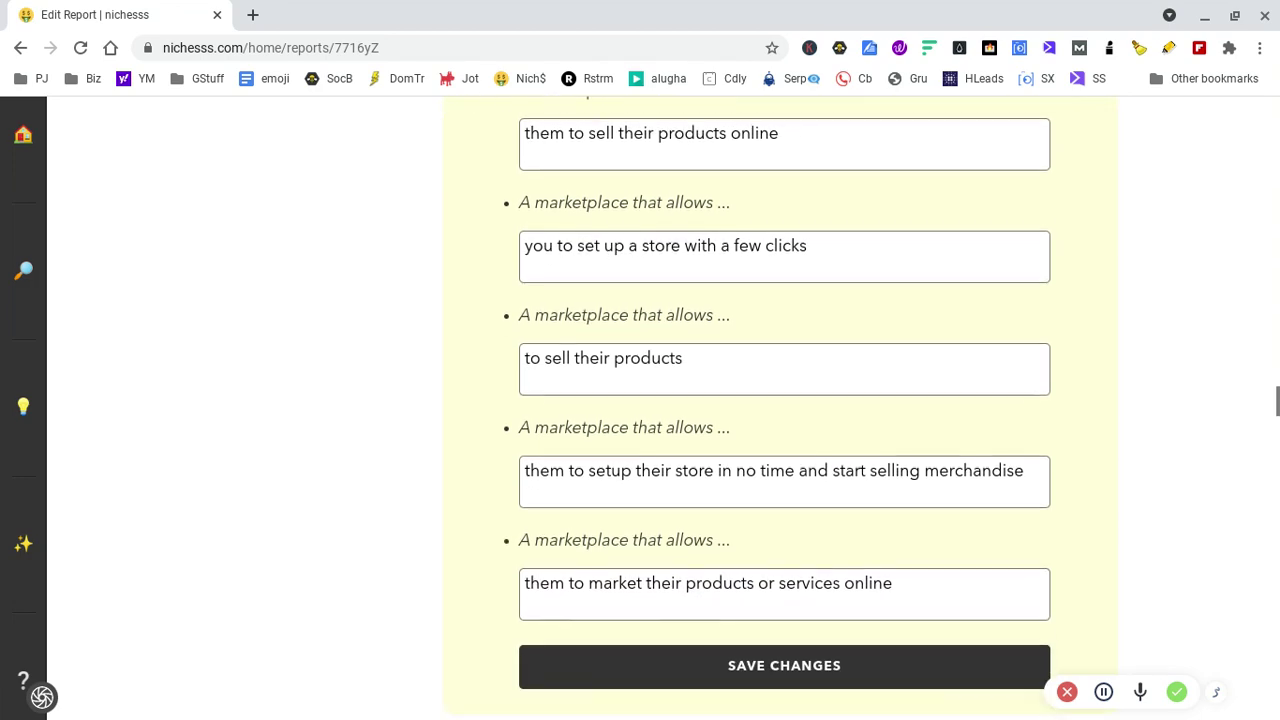
{"action": "scroll", "coordinate": [780, 400], "scroll_direction": "down", "scroll_amount": 6}
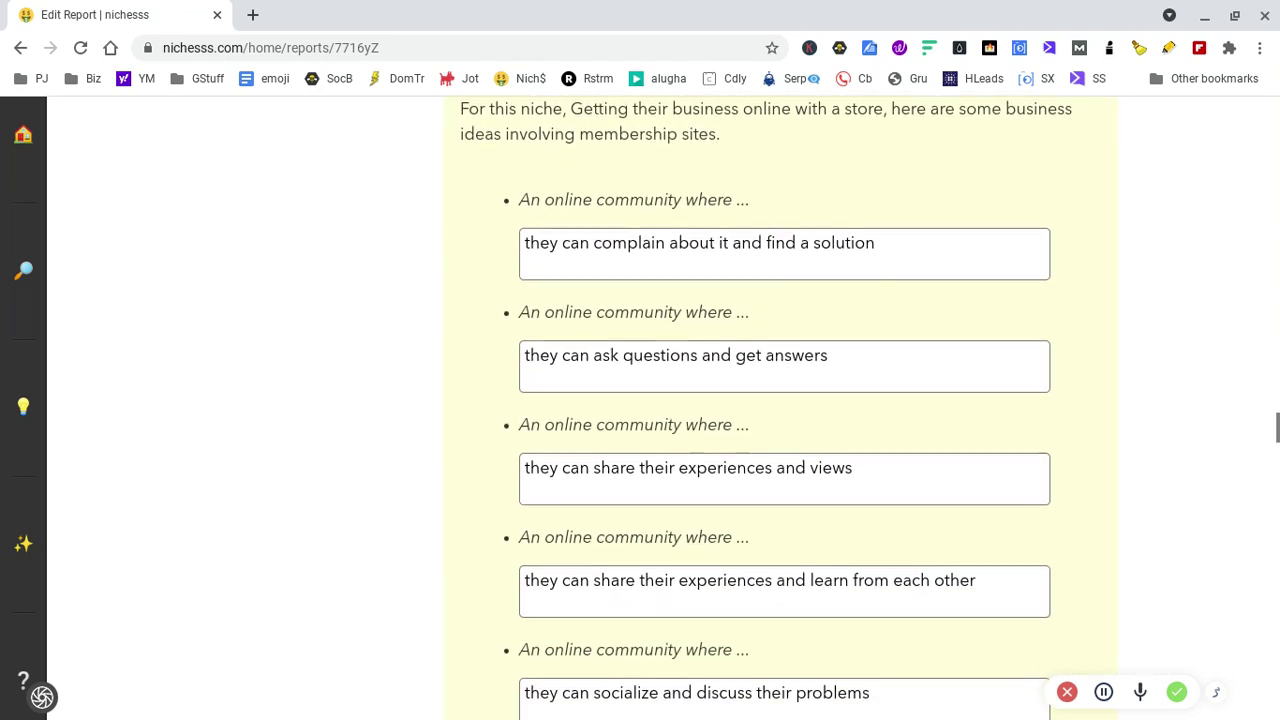
{"action": "scroll", "coordinate": [780, 400], "scroll_direction": "down", "scroll_amount": 5}
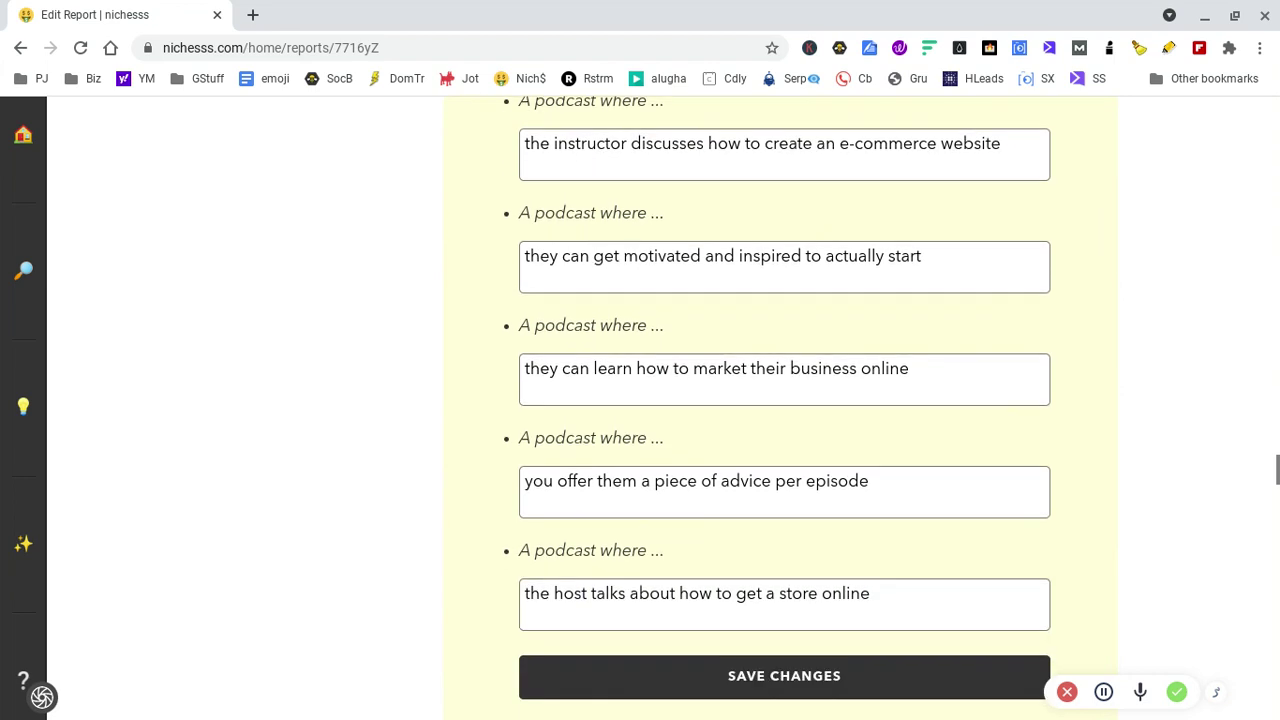
{"action": "scroll", "coordinate": [780, 400], "scroll_direction": "down", "scroll_amount": 1}
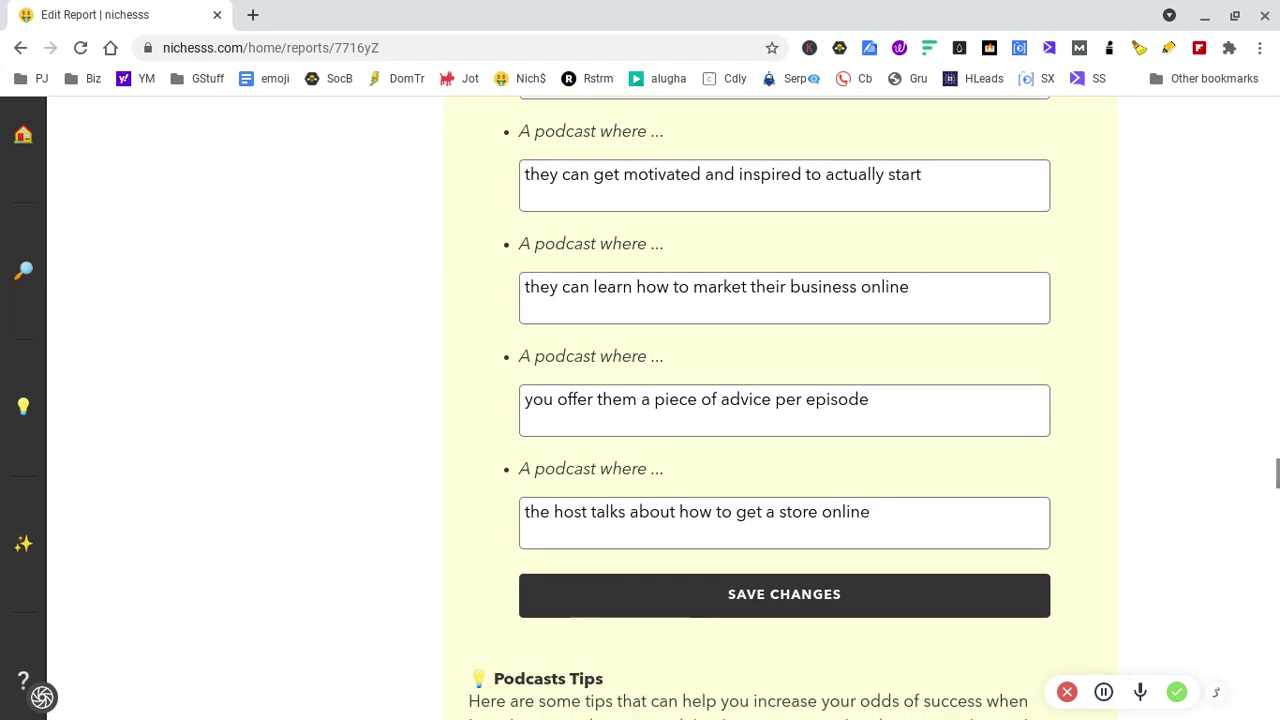
{"action": "scroll", "coordinate": [780, 400], "scroll_direction": "down", "scroll_amount": 4}
Look over the Restaurants, Services, Software / Apps, Subscription Boxes and YouTube business ideas in the rest of the report.
{"action": "scroll", "coordinate": [784, 408], "scroll_direction": "down", "scroll_amount": 8}
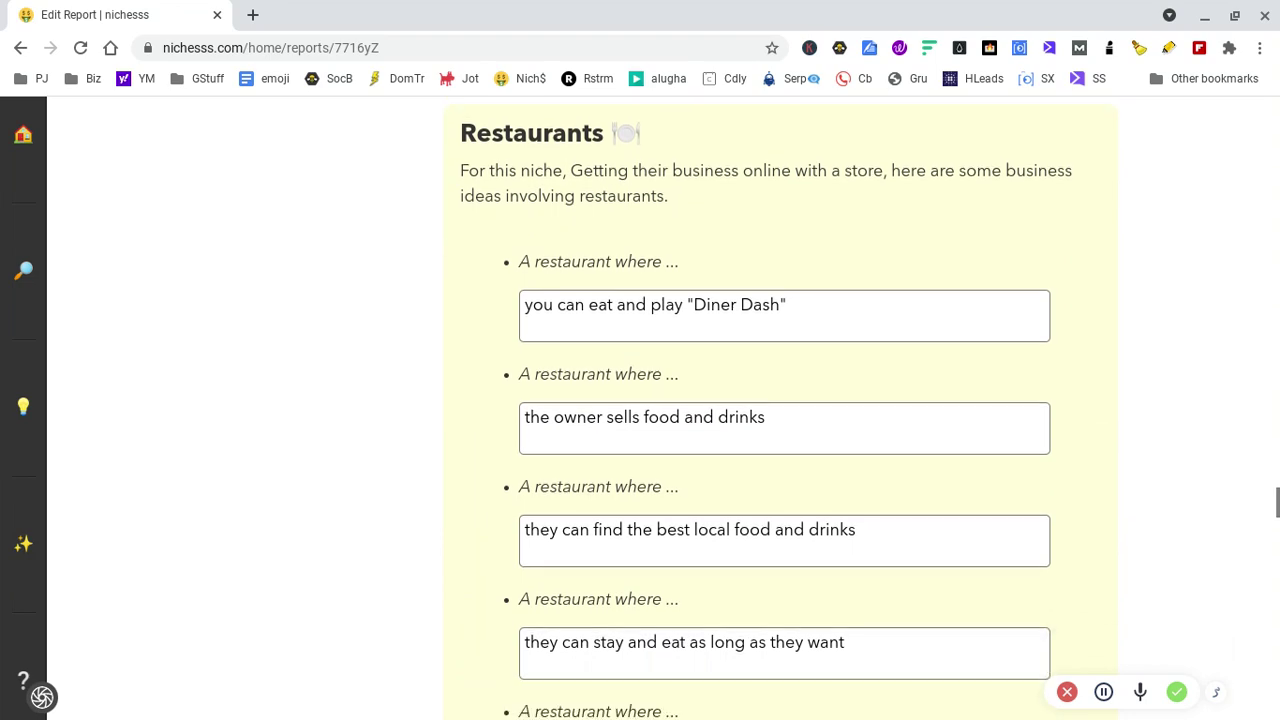
{"action": "scroll", "coordinate": [784, 408], "scroll_direction": "down", "scroll_amount": 9}
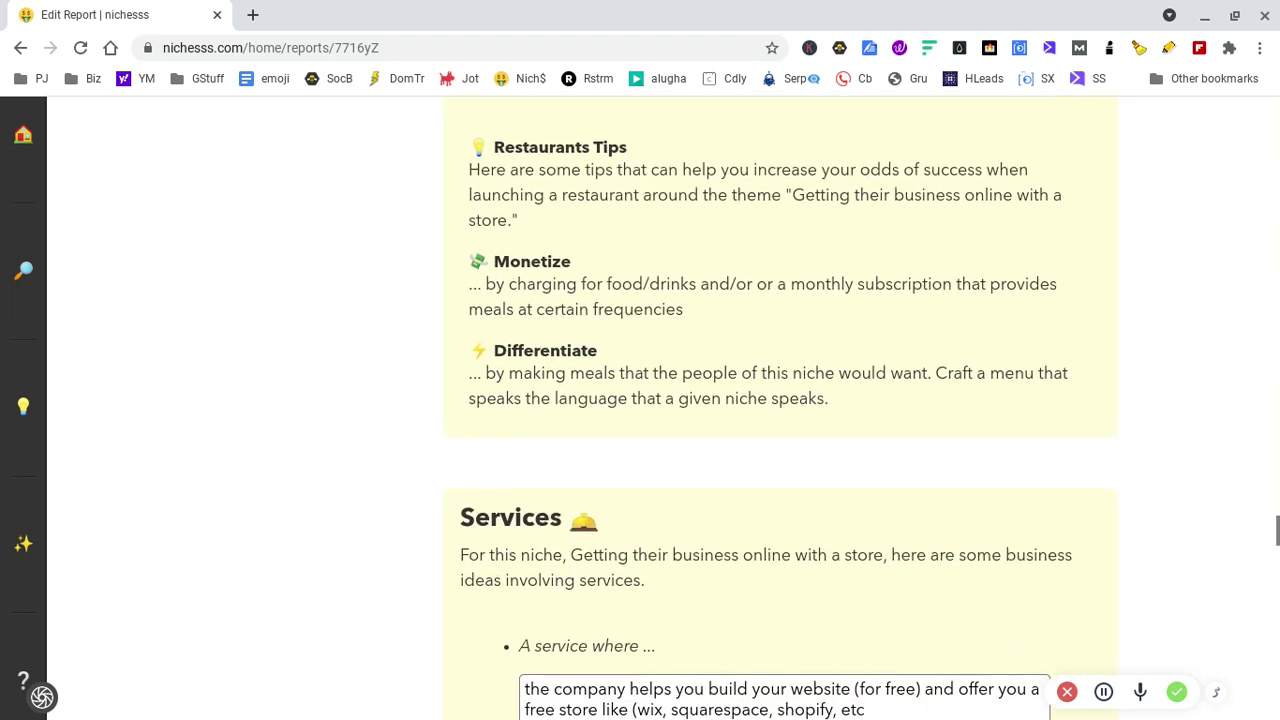
{"action": "scroll", "coordinate": [784, 408], "scroll_direction": "down", "scroll_amount": 6}
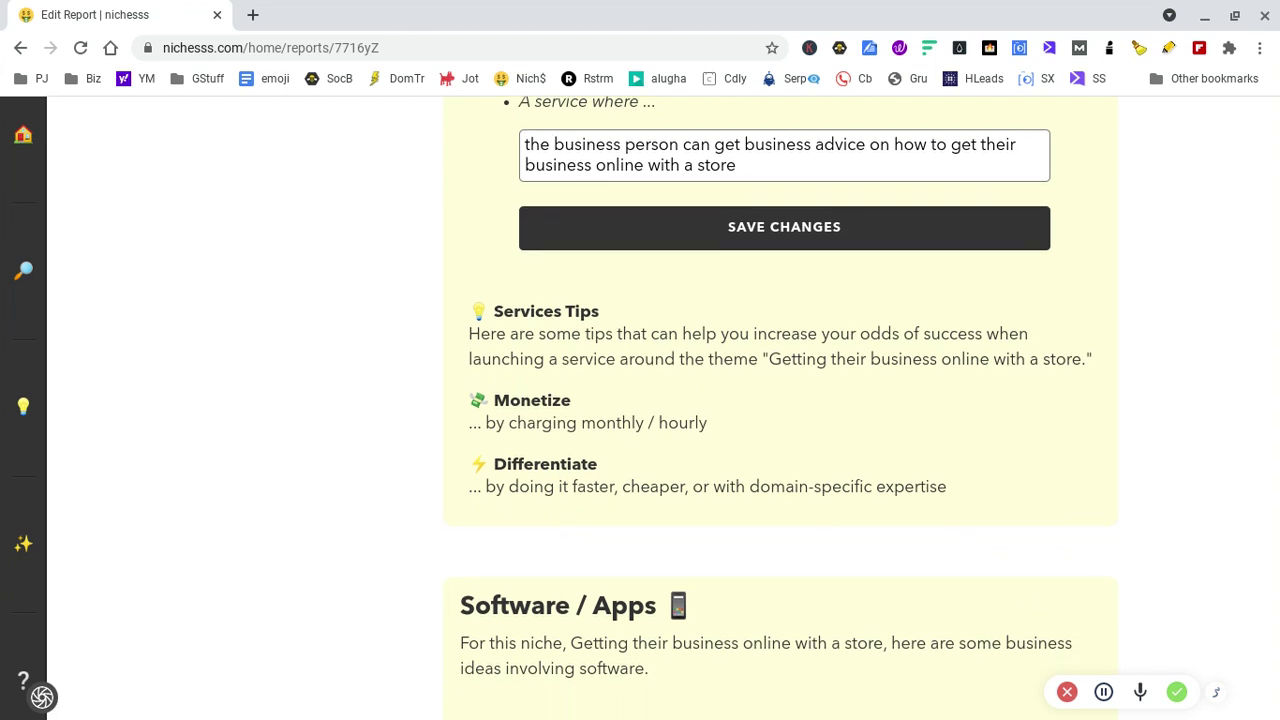
{"action": "scroll", "coordinate": [784, 408], "scroll_direction": "down", "scroll_amount": 5}
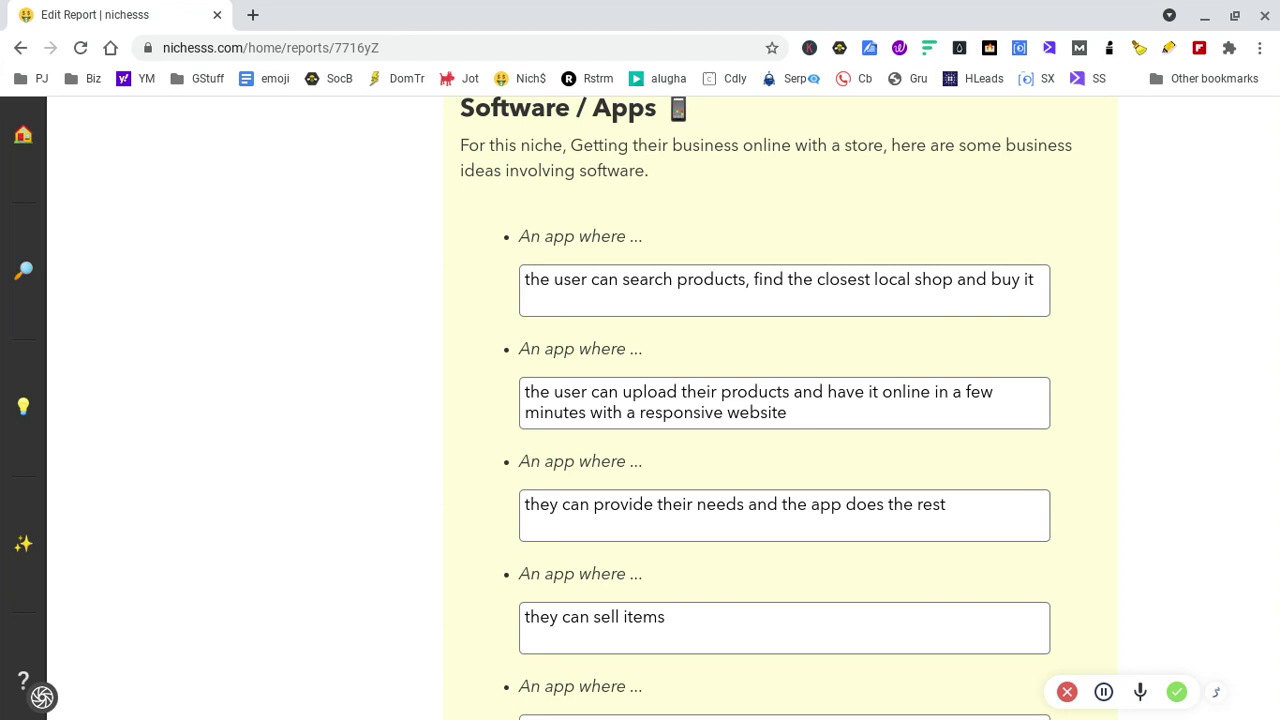
{"action": "scroll", "coordinate": [780, 400], "scroll_direction": "down", "scroll_amount": 8}
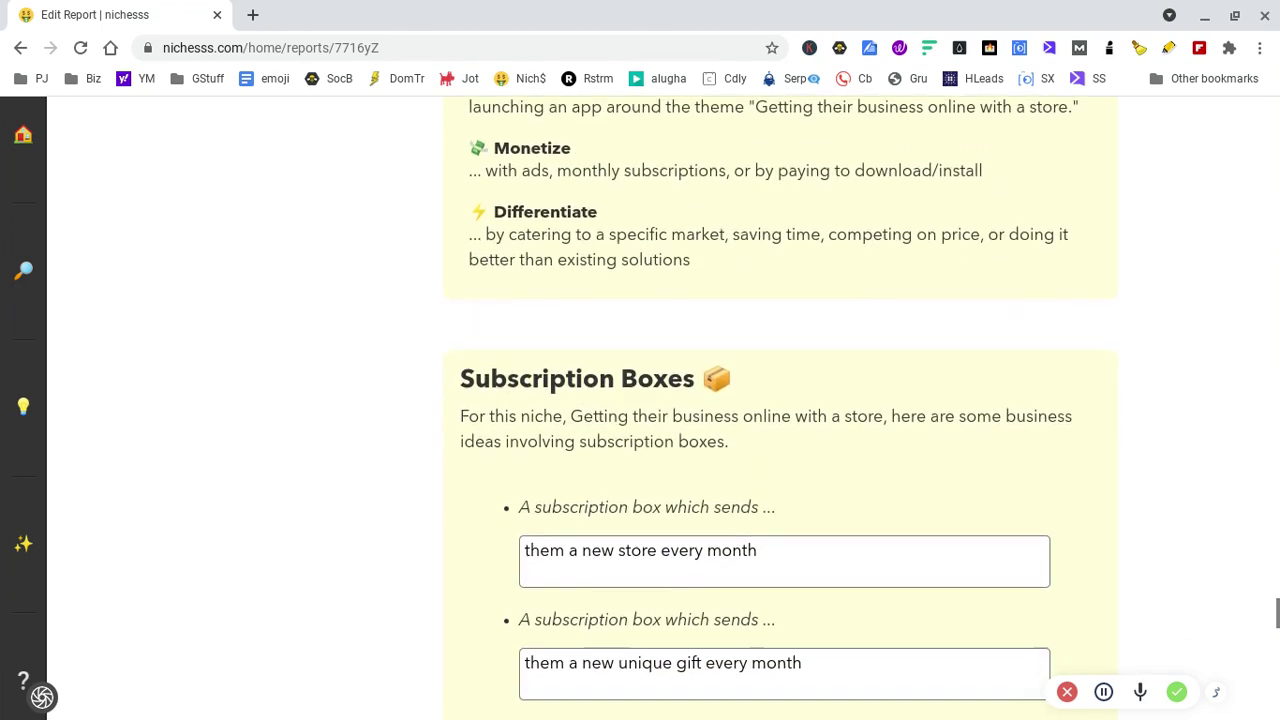
{"action": "scroll", "coordinate": [780, 400], "scroll_direction": "down", "scroll_amount": 13}
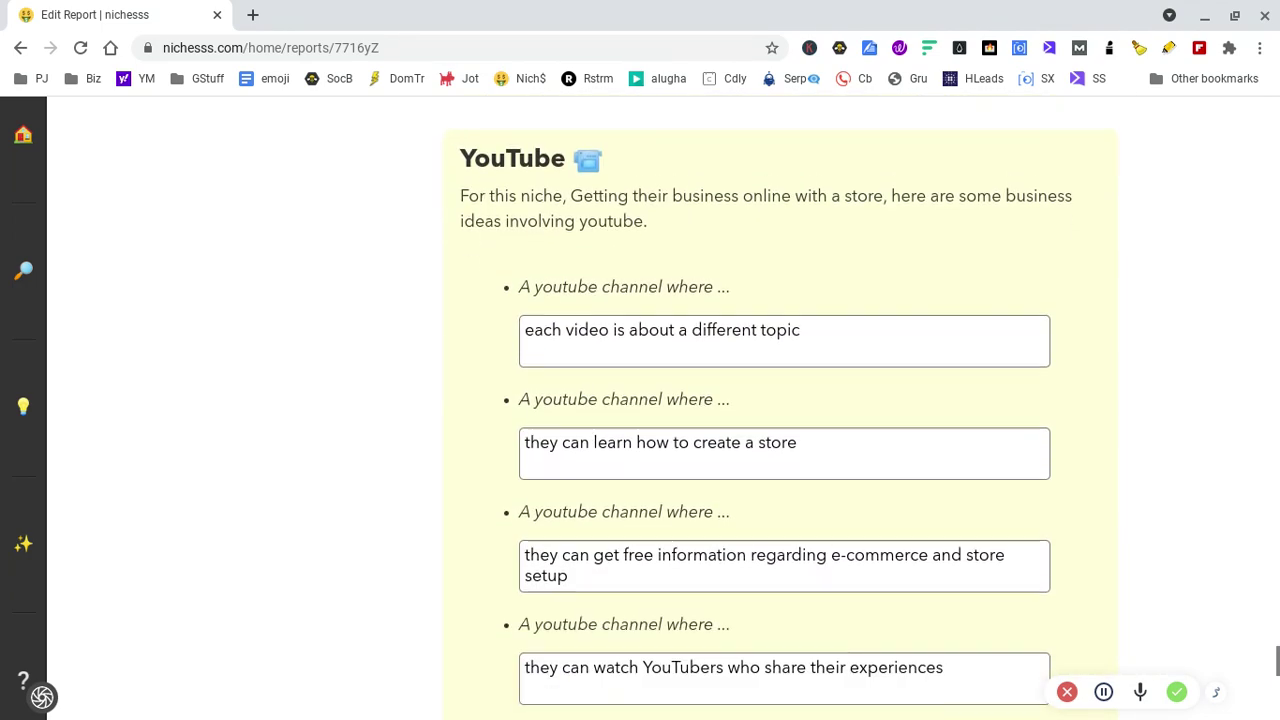